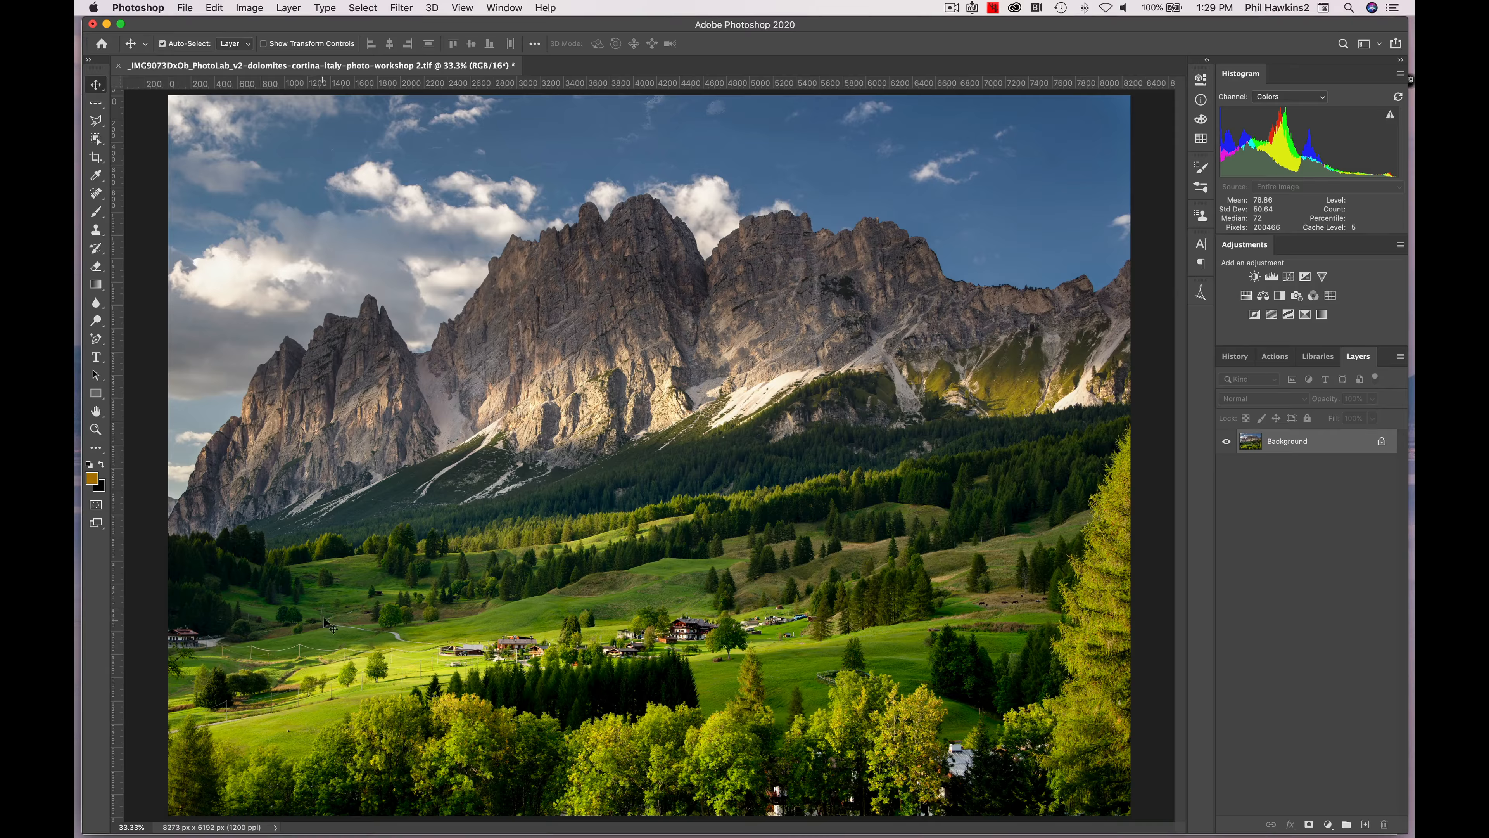
- Add a point text layer with the placeholder text "Lorem Ipsum" in the middle of the photo
{"action": "left_click", "coordinate": [180, 403]}
{"action": "left_click", "coordinate": [97, 358]}
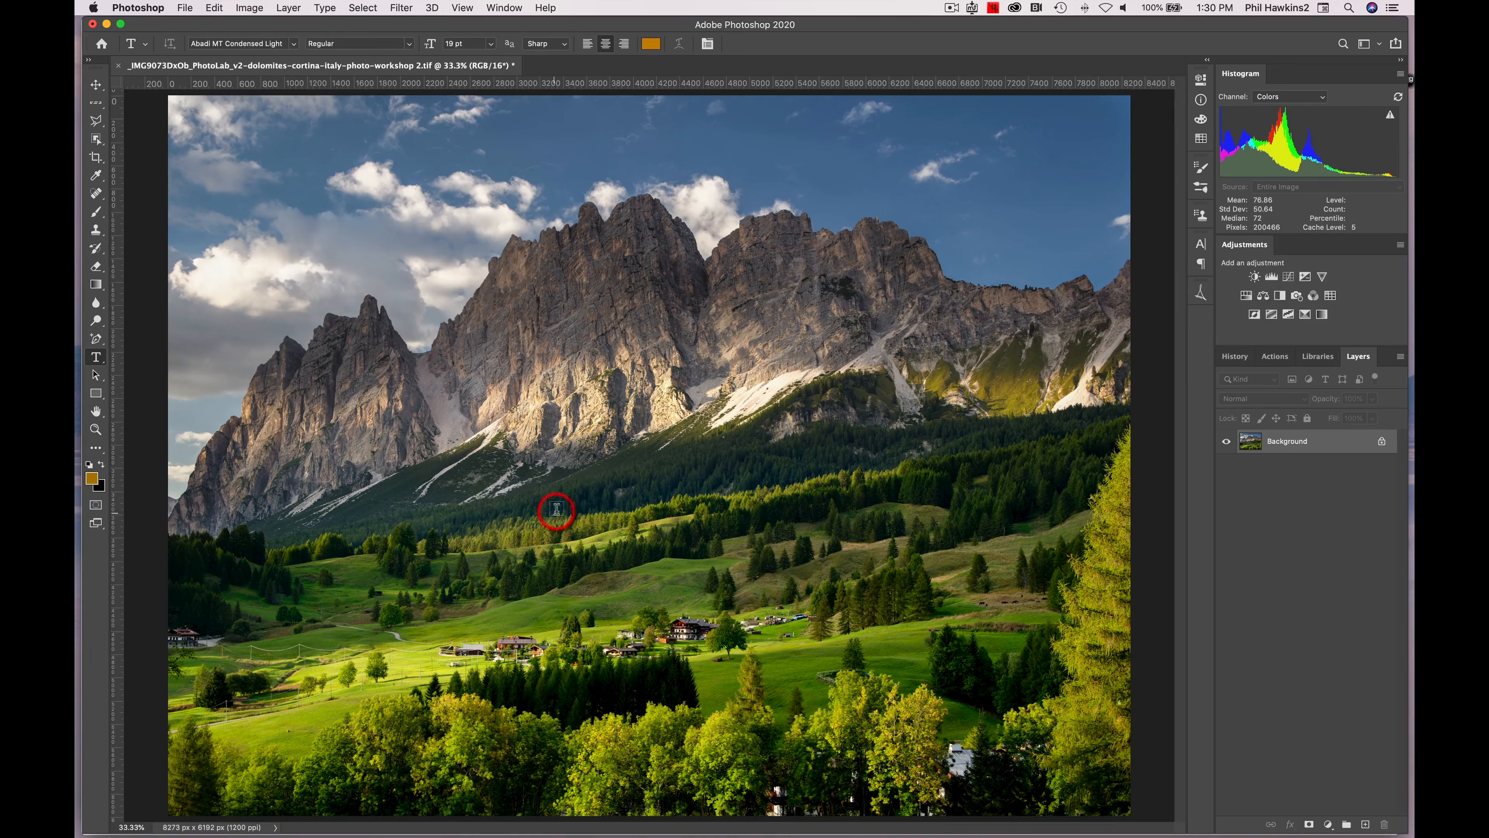
{"action": "left_click", "coordinate": [649, 482]}
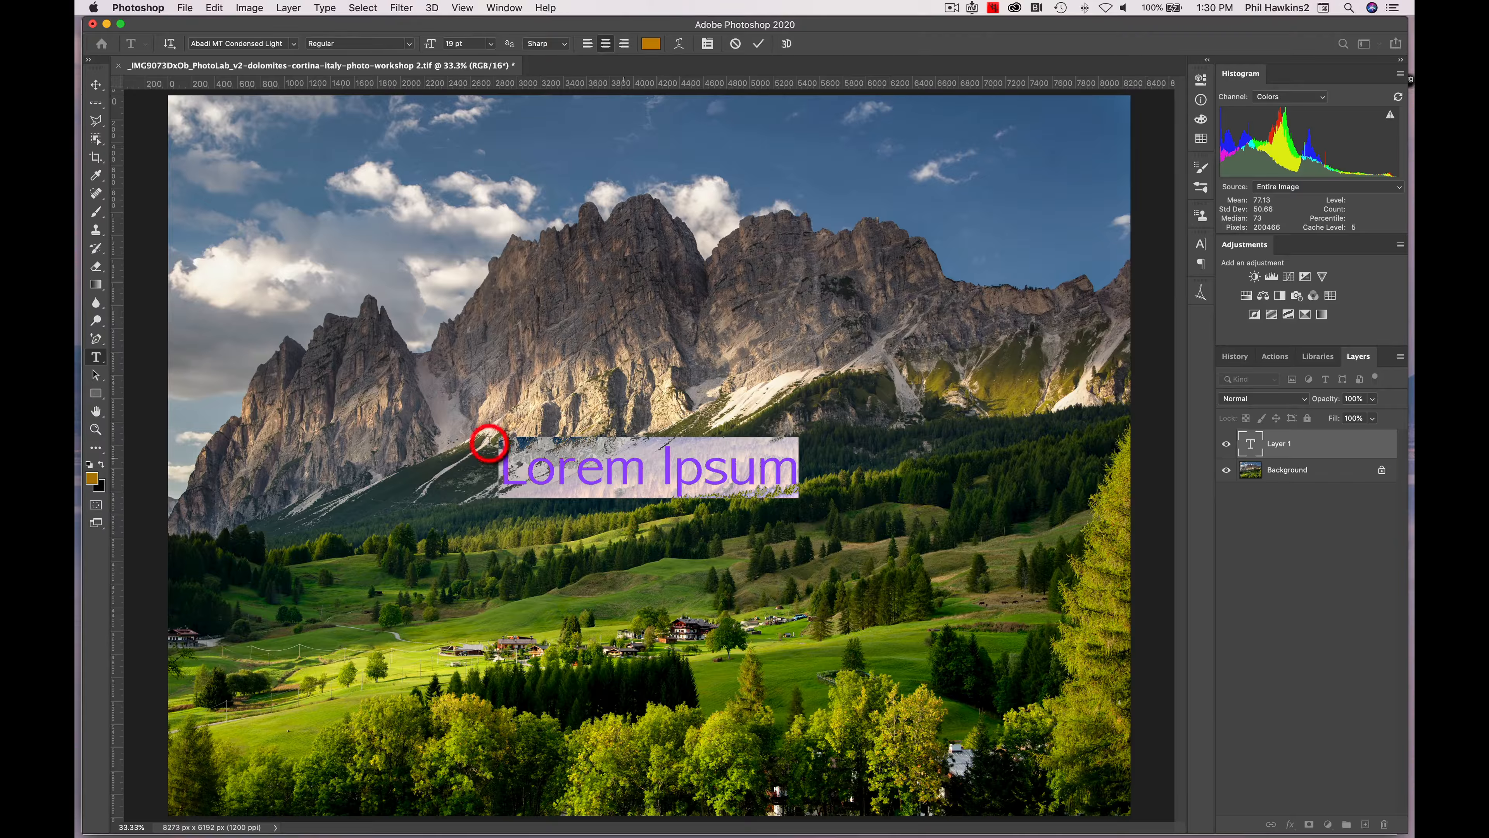
- Move the placeholder text to the photo's lower-left meadow and back up to the middle
{"action": "left_click", "coordinate": [95, 86]}
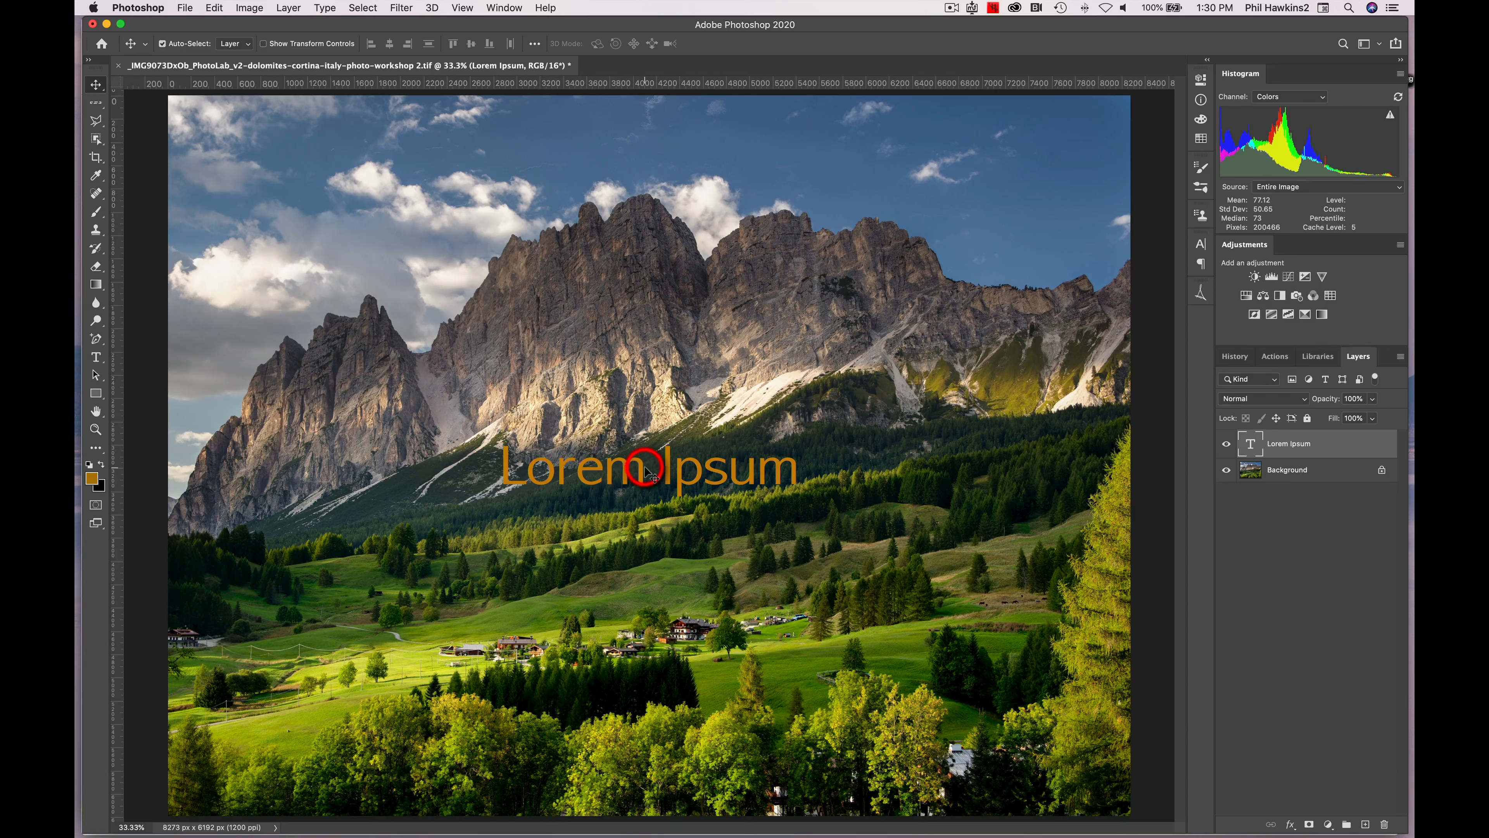
{"action": "left_click_drag", "start_coordinate": [642, 467], "coordinate": [359, 709]}
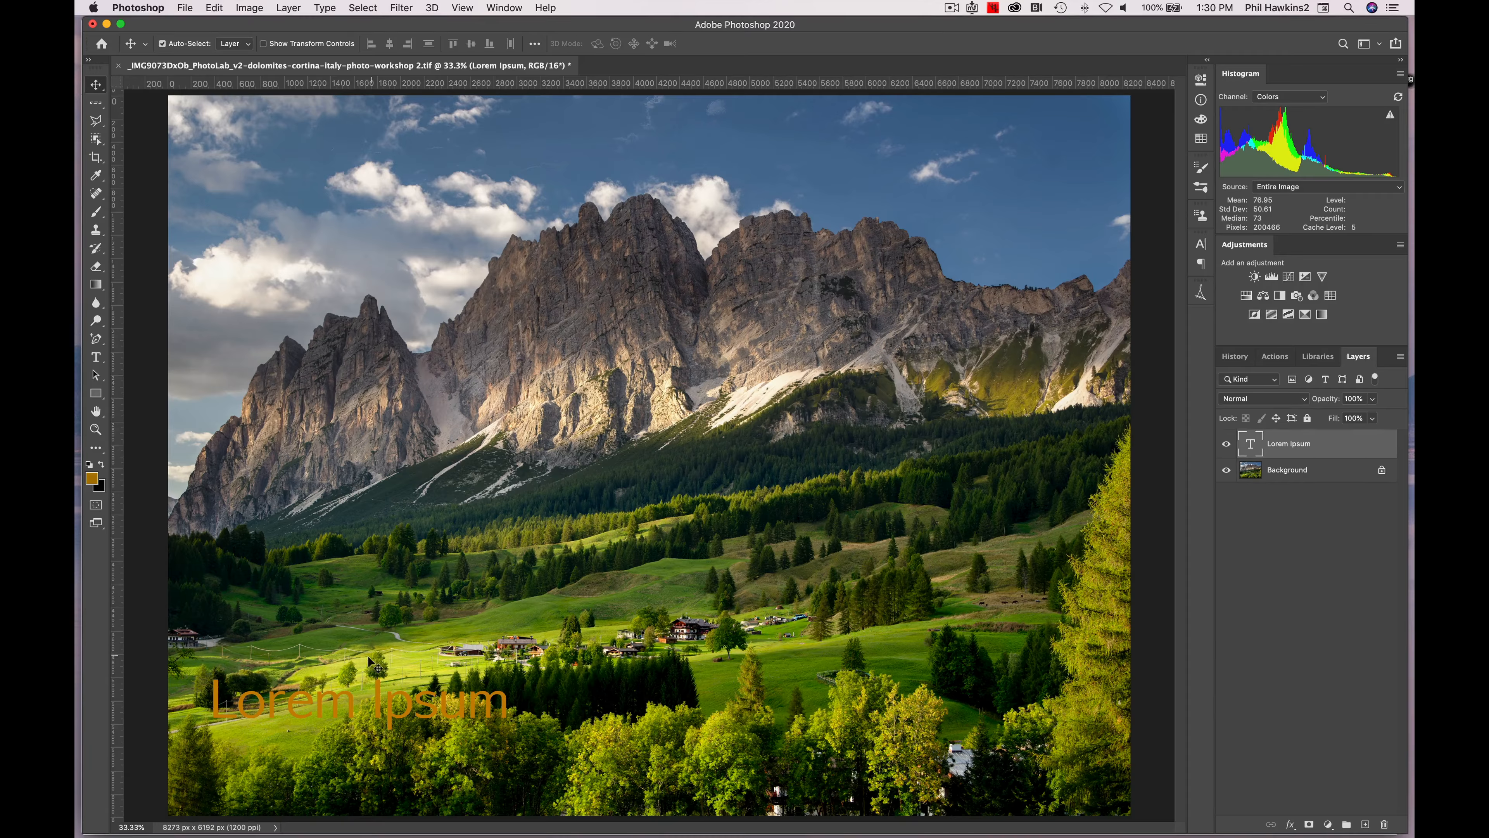
{"action": "left_click_drag", "start_coordinate": [359, 700], "coordinate": [737, 467]}
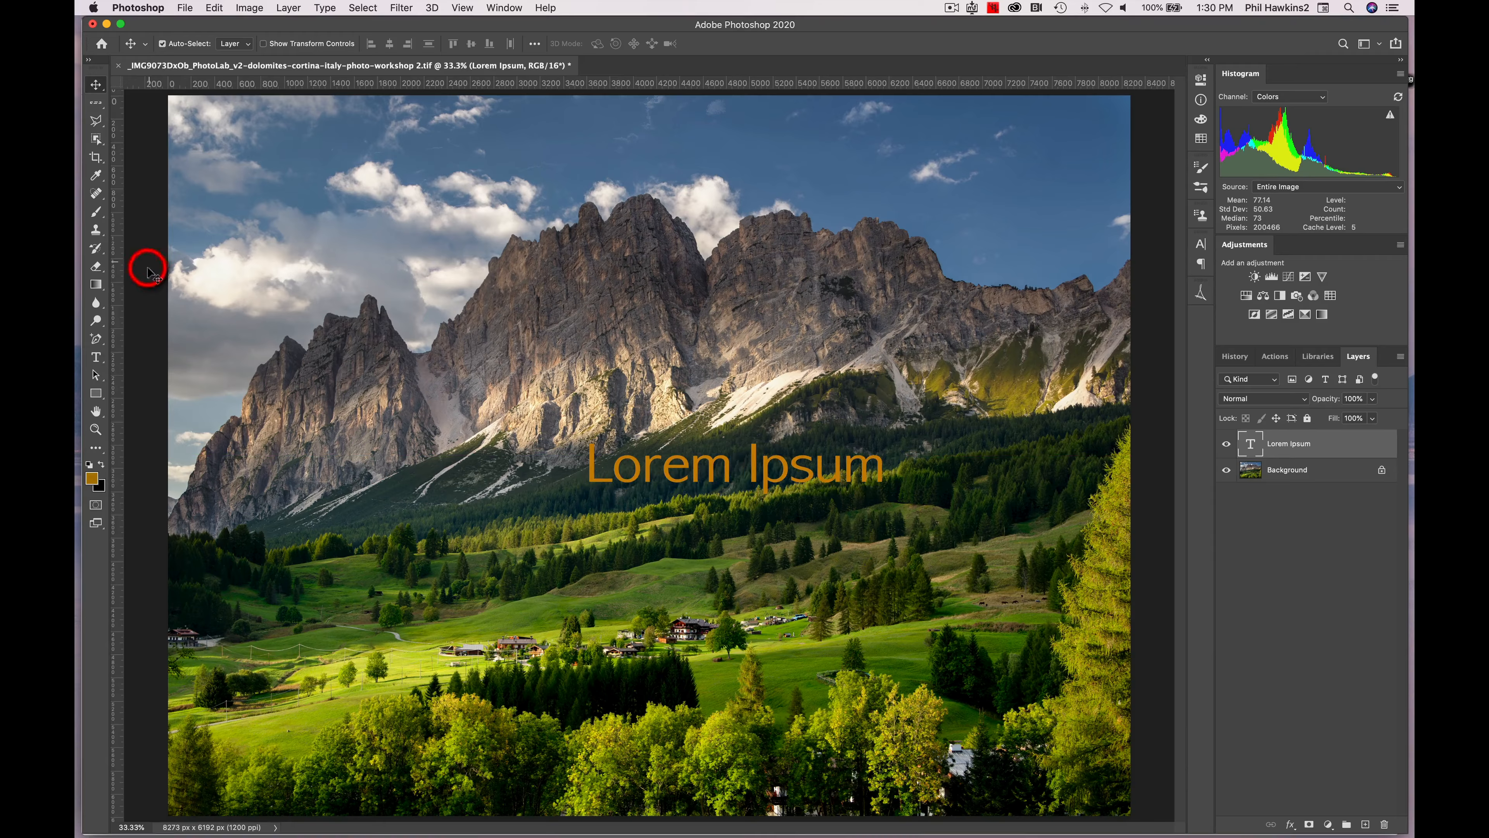
- Set the placeholder text's font to Albertus Bold and move the text to the lower-left part of the photo
{"action": "left_click", "coordinate": [95, 365]}
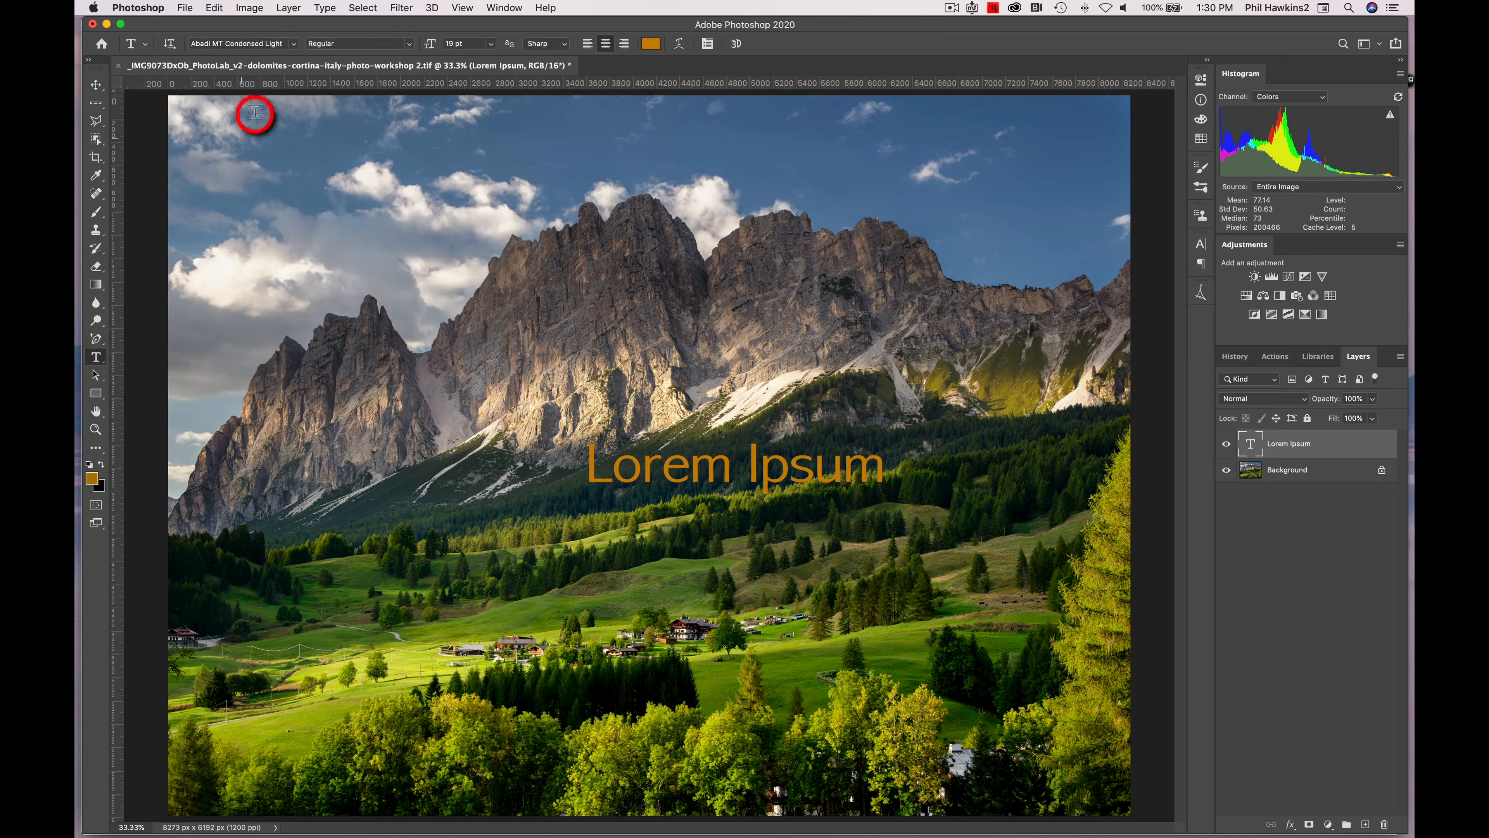
{"action": "left_click", "coordinate": [294, 44]}
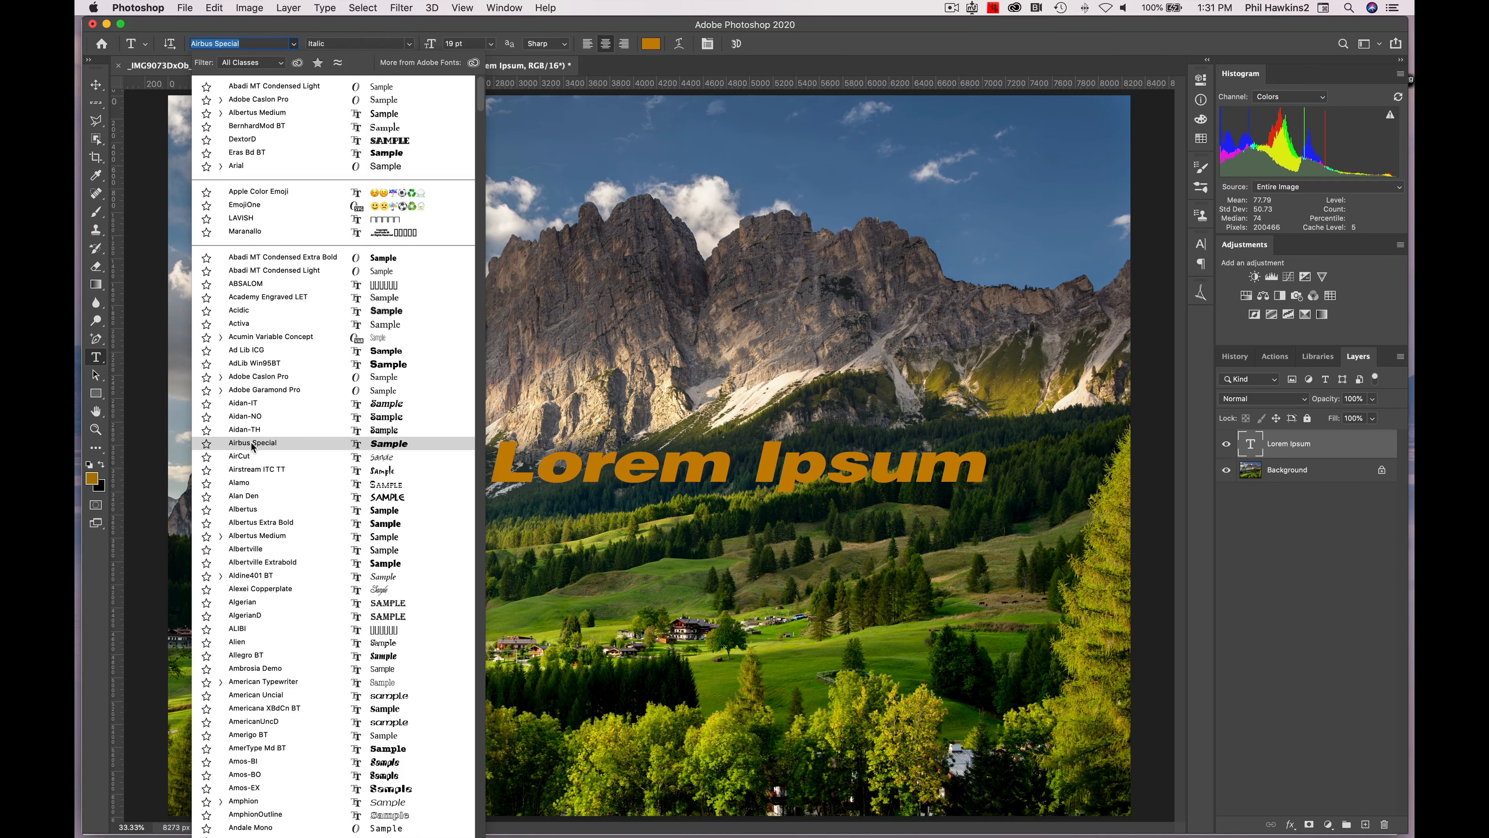
{"action": "left_click", "coordinate": [253, 511]}
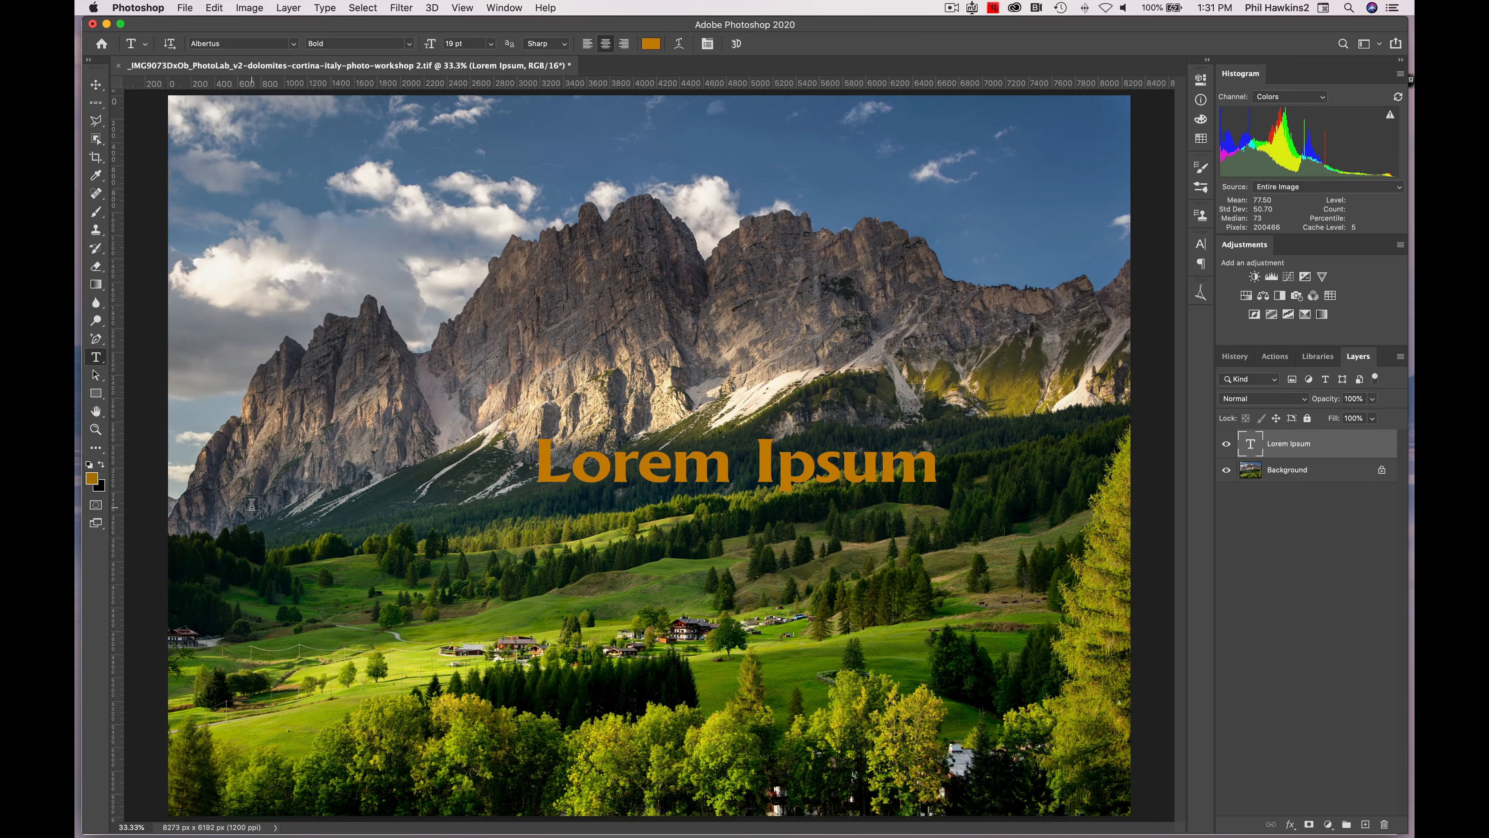
{"action": "left_click", "coordinate": [97, 85]}
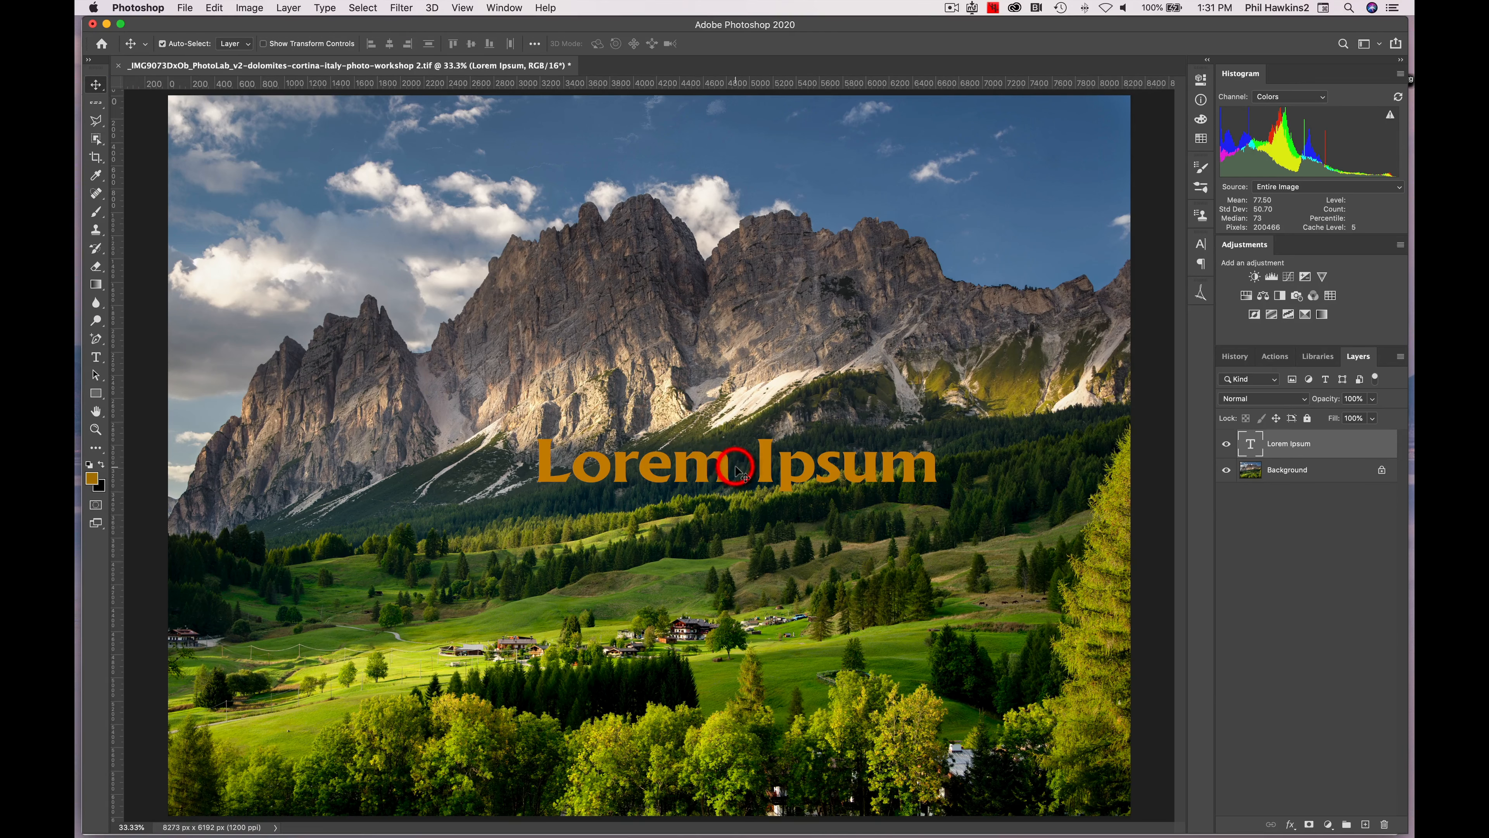
{"action": "left_click_drag", "start_coordinate": [738, 464], "coordinate": [414, 712]}
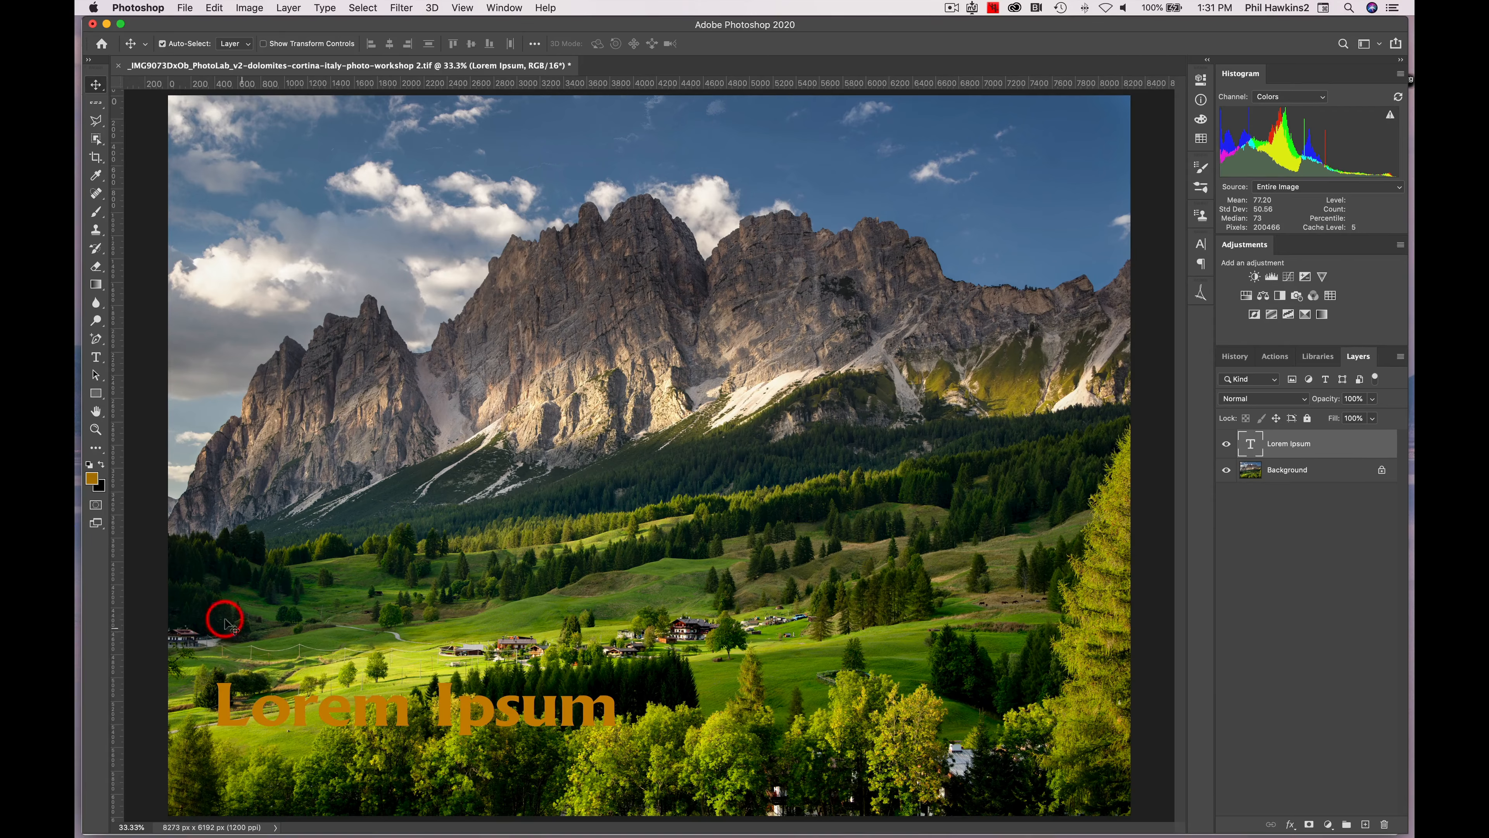
- Replace the placeholder text with "The Dolomites" and shift the title slightly upward
{"action": "left_click", "coordinate": [96, 357]}
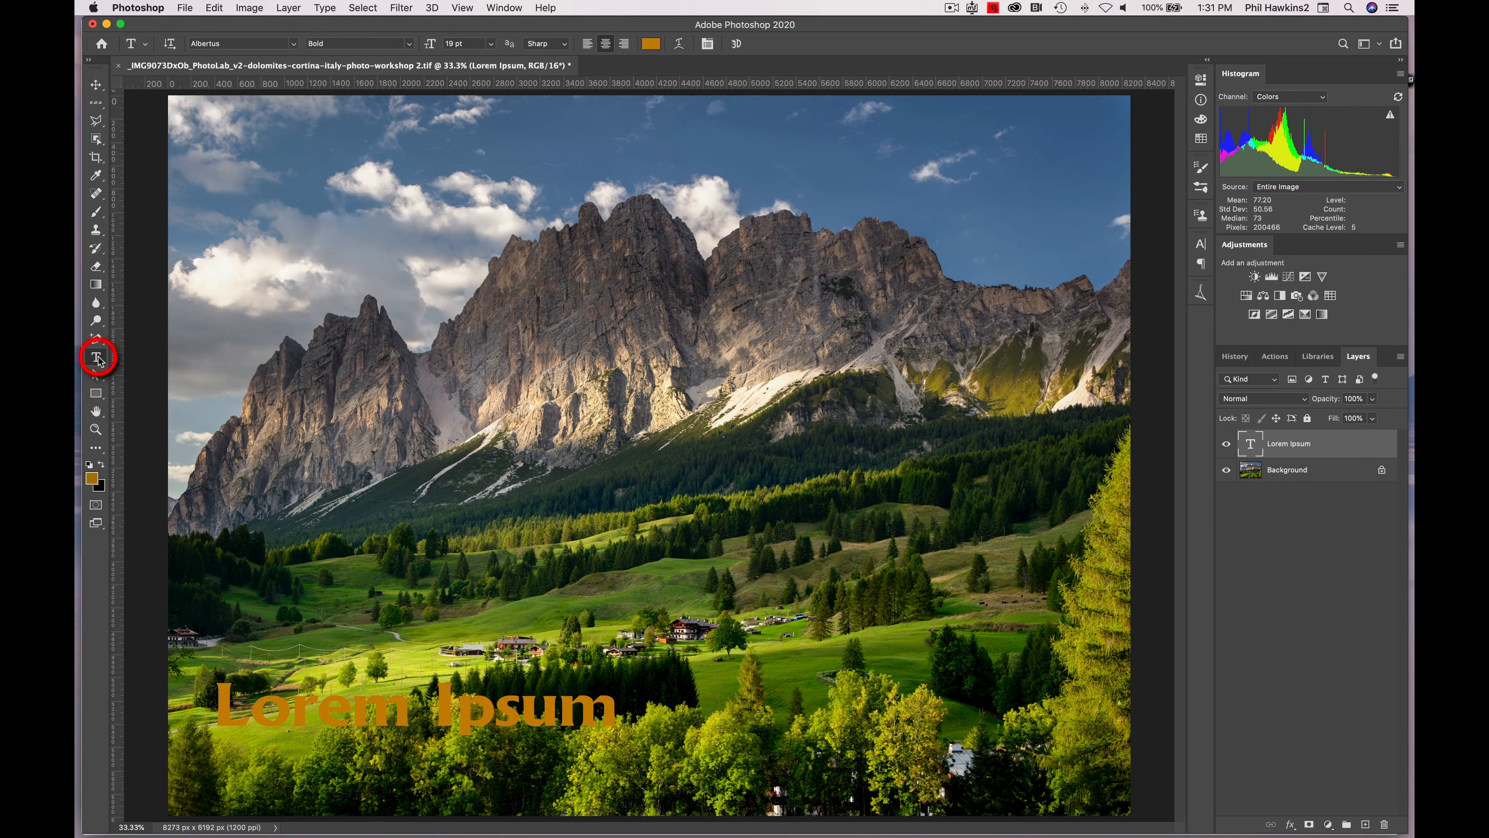
{"action": "left_click_drag", "start_coordinate": [214, 713], "coordinate": [633, 725]}
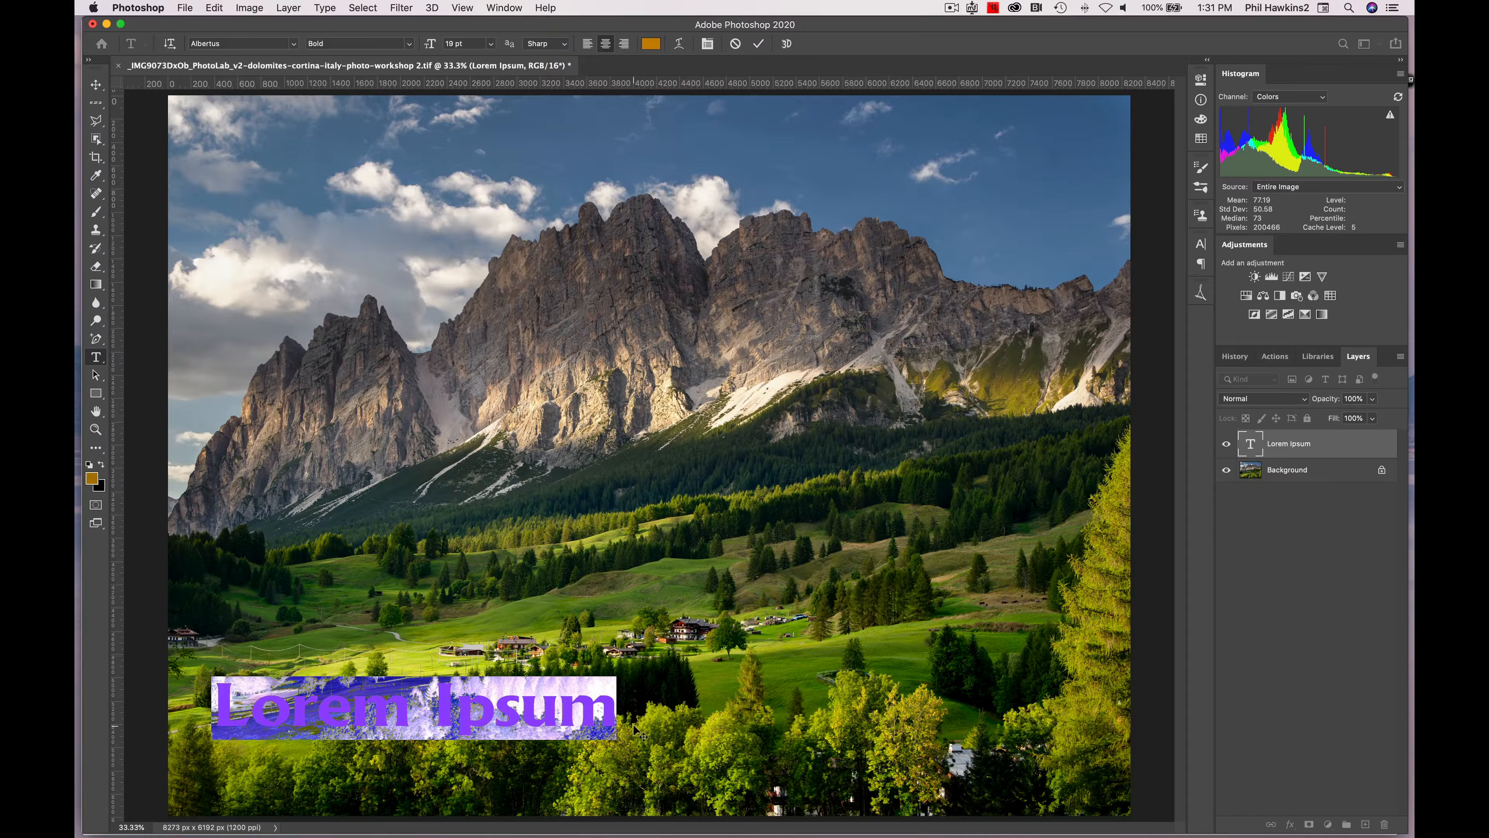
{"action": "type", "text": "The"}
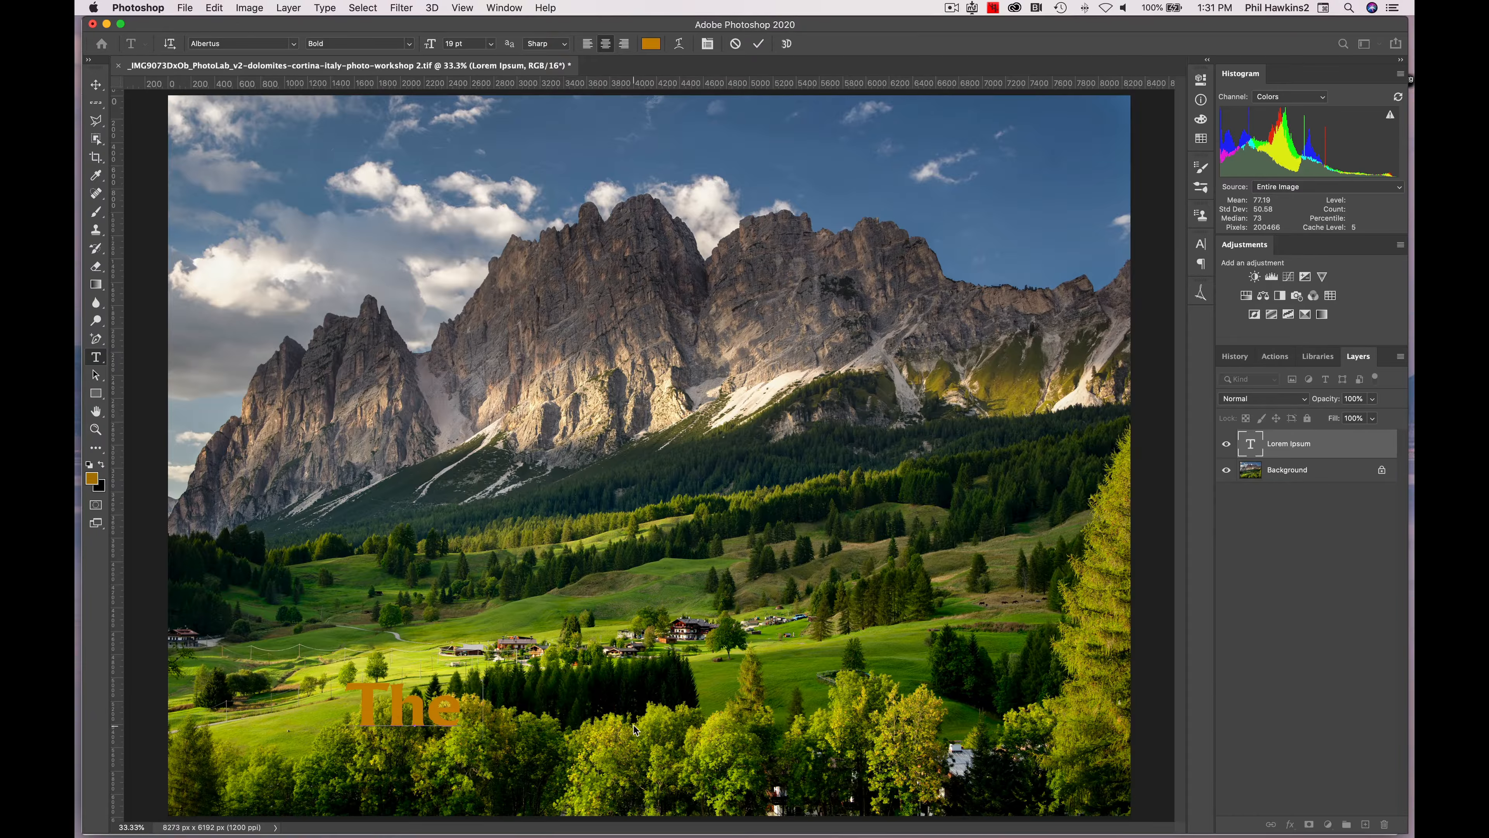
{"action": "type", "text": " Dolomites"}
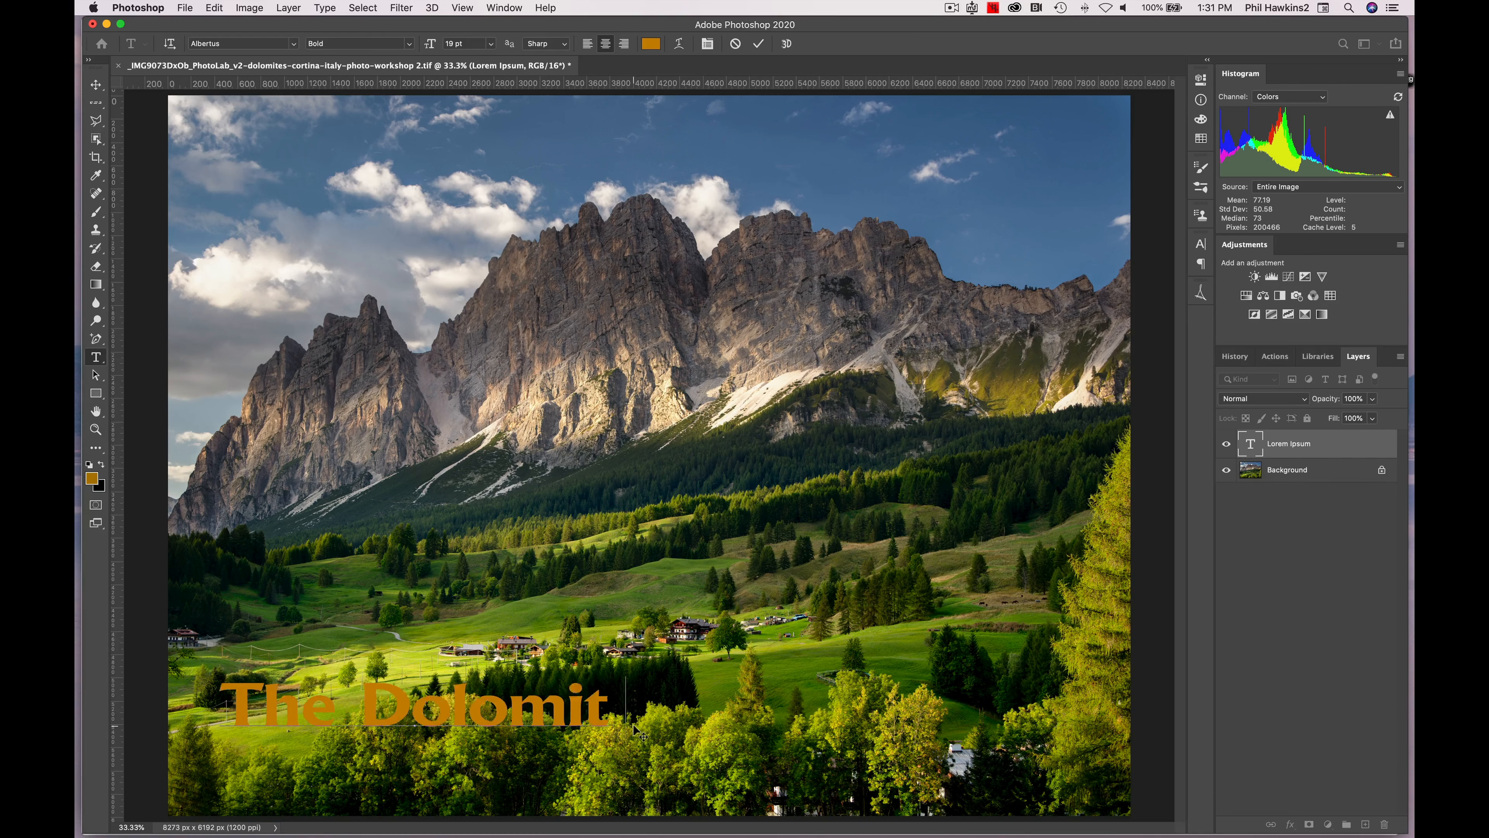
{"action": "left_click", "coordinate": [94, 86]}
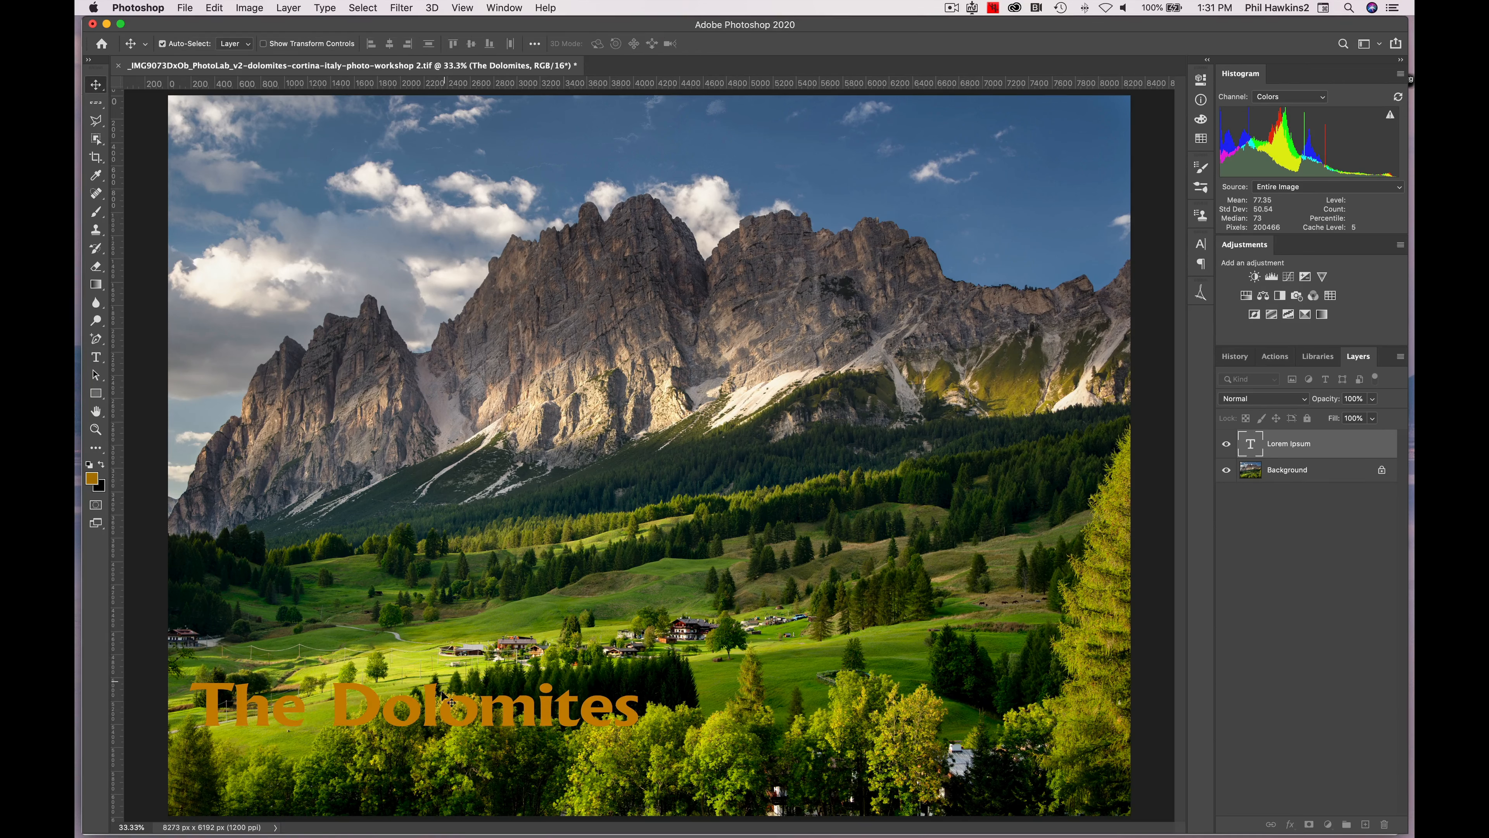
{"action": "left_click_drag", "start_coordinate": [443, 707], "coordinate": [452, 683]}
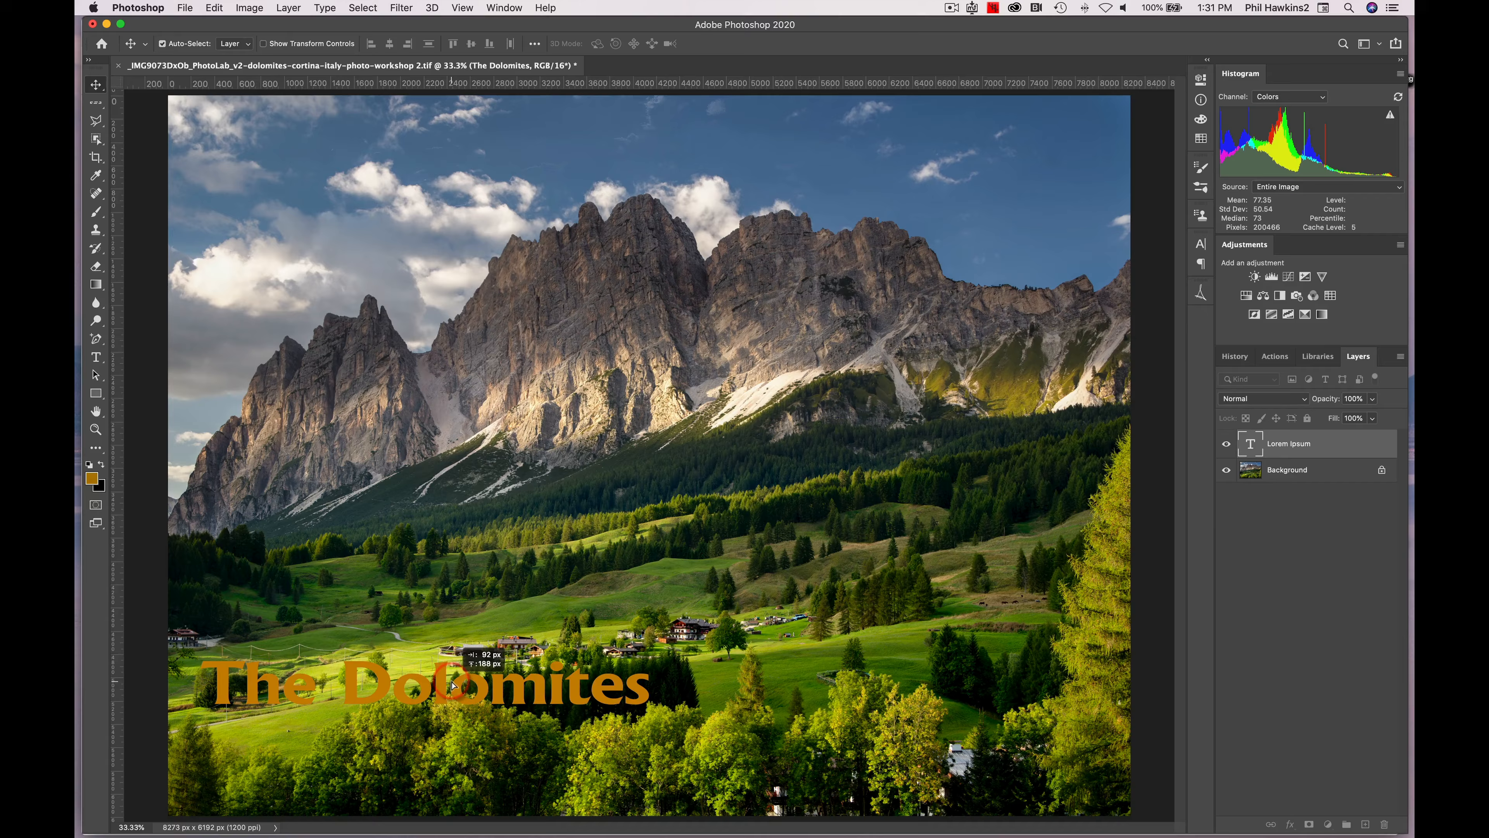
- Reduce the whole title's font size to 14 pt and move it slightly down and left over the meadow
{"action": "left_click", "coordinate": [95, 357]}
{"action": "left_click_drag", "start_coordinate": [200, 651], "coordinate": [798, 718]}
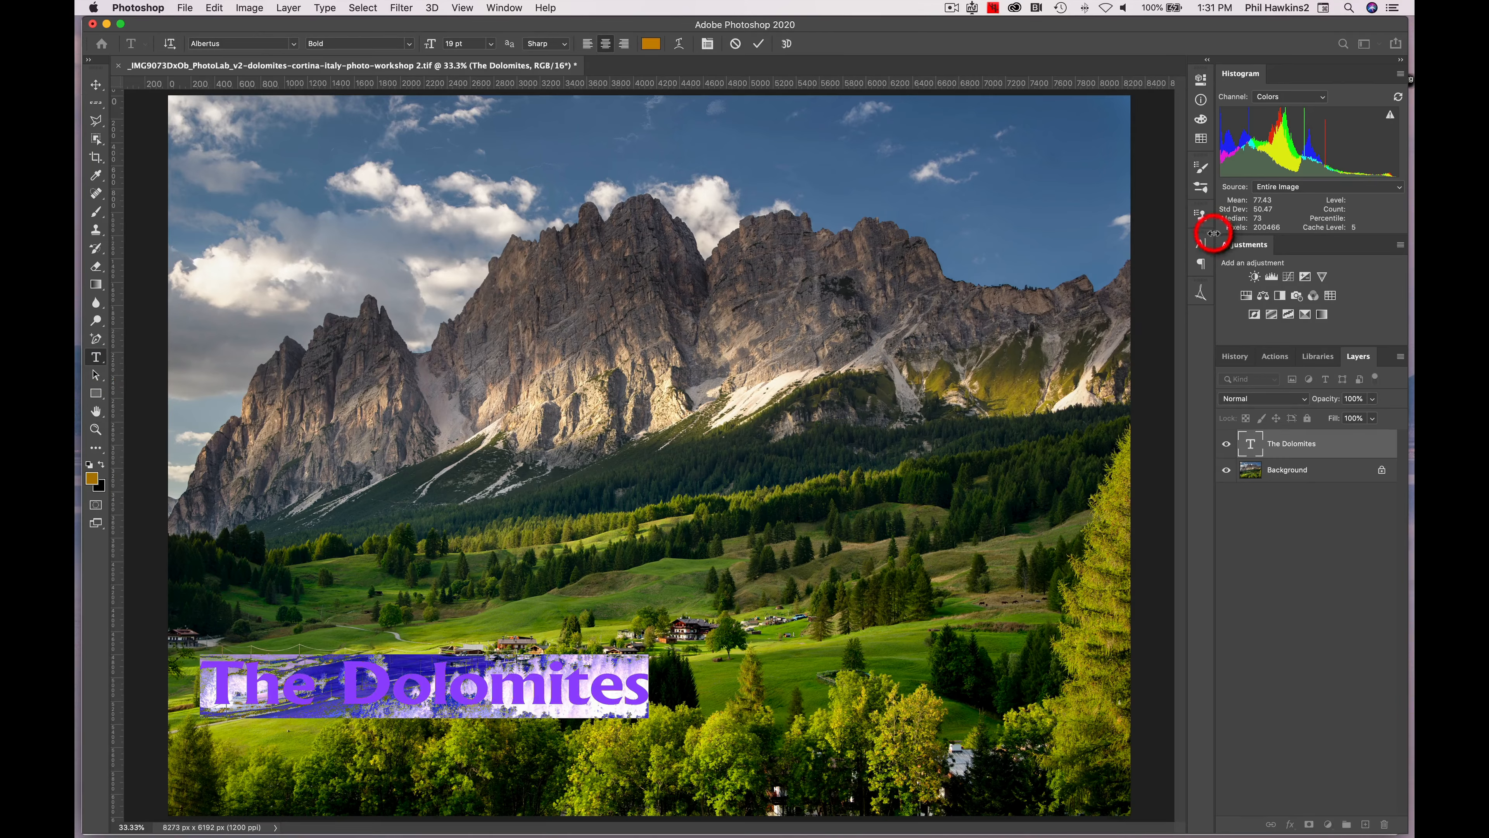
{"action": "left_click", "coordinate": [1200, 244]}
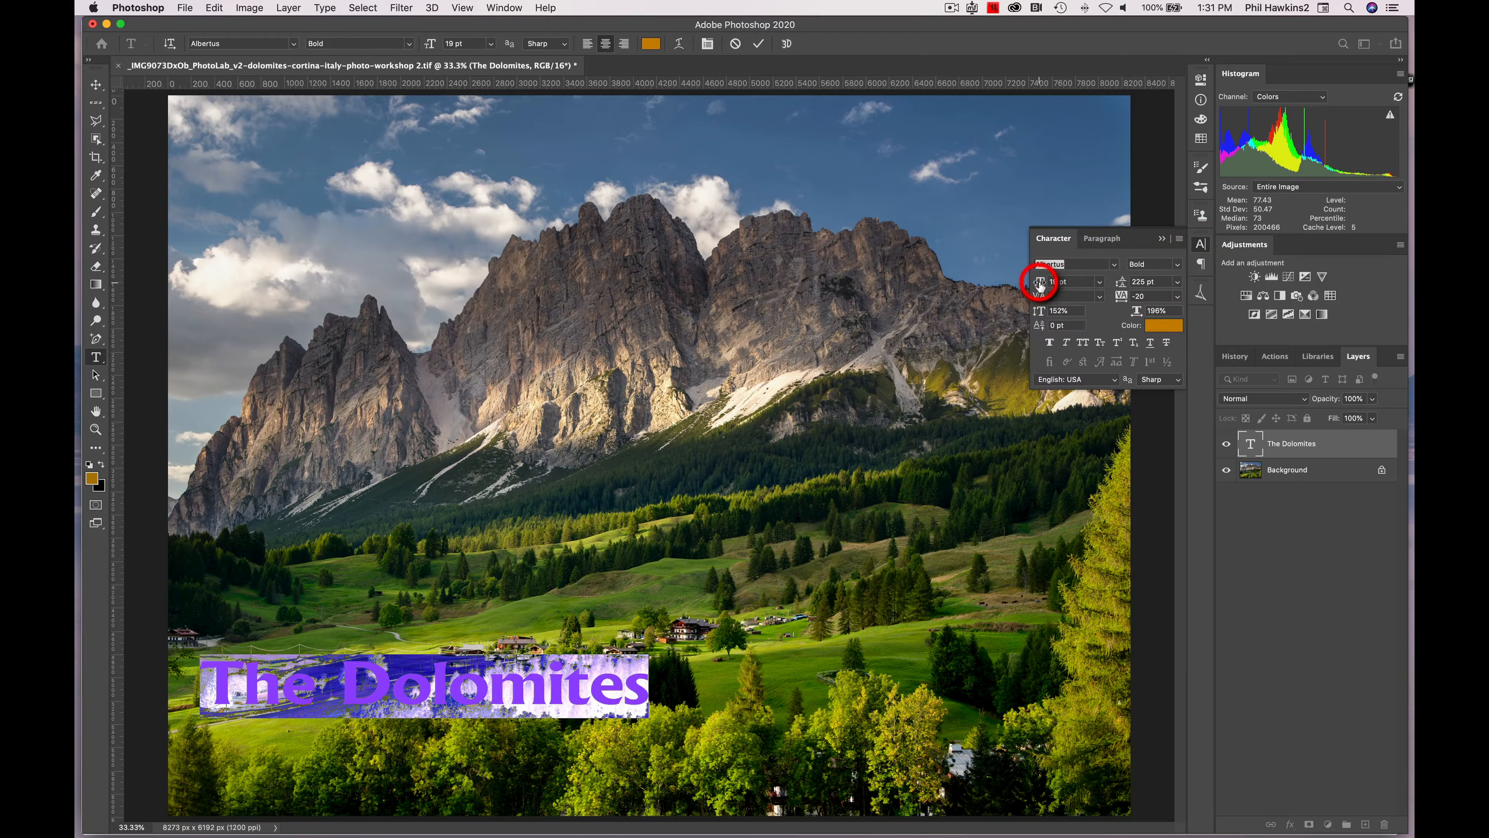
{"action": "left_click_drag", "start_coordinate": [1039, 284], "coordinate": [1037, 283]}
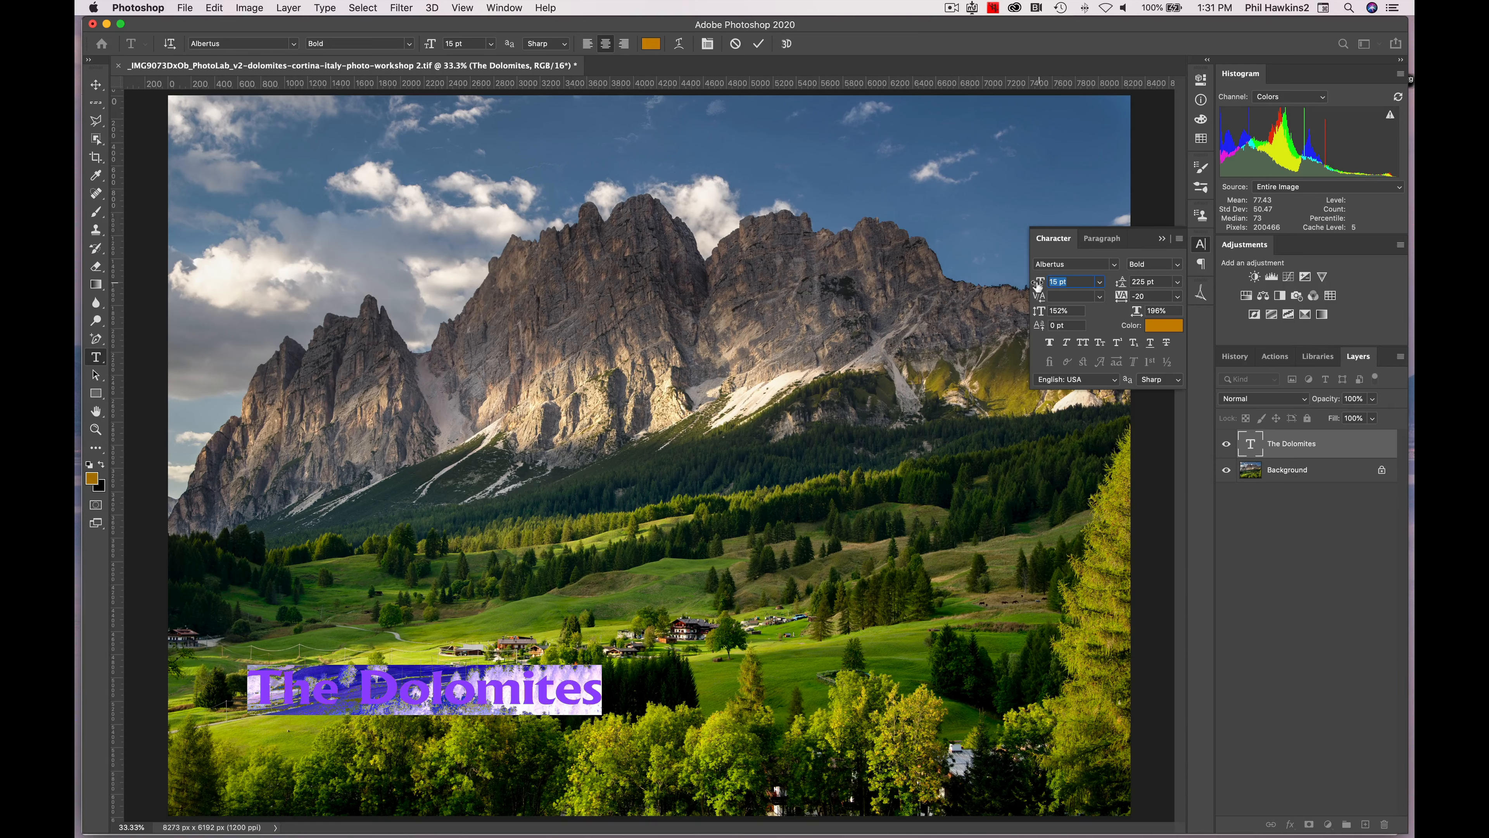
{"action": "left_click_drag", "start_coordinate": [1037, 286], "coordinate": [1036, 286]}
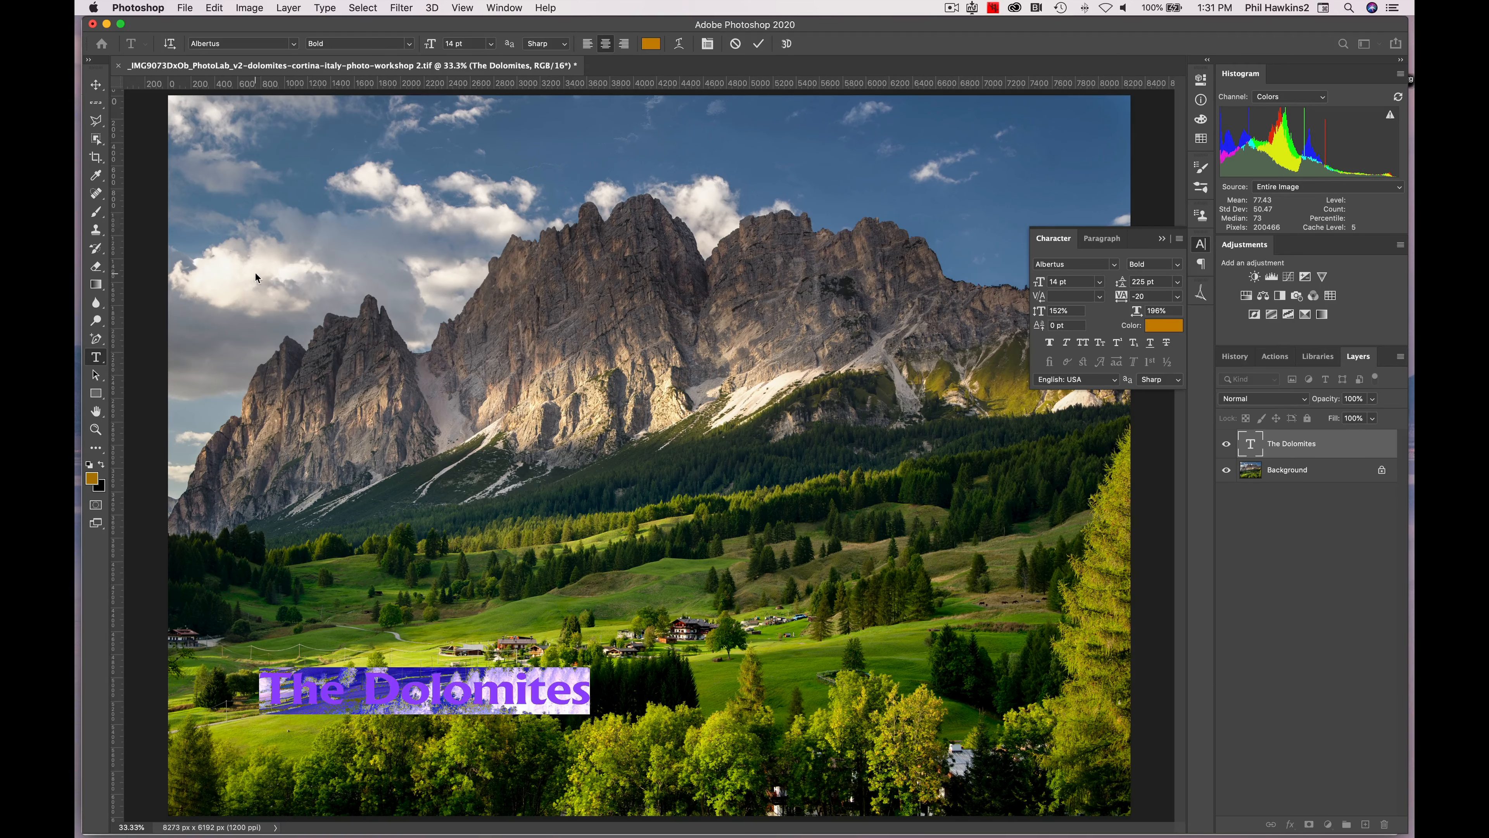
{"action": "left_click", "coordinate": [1160, 241]}
{"action": "left_click", "coordinate": [95, 84]}
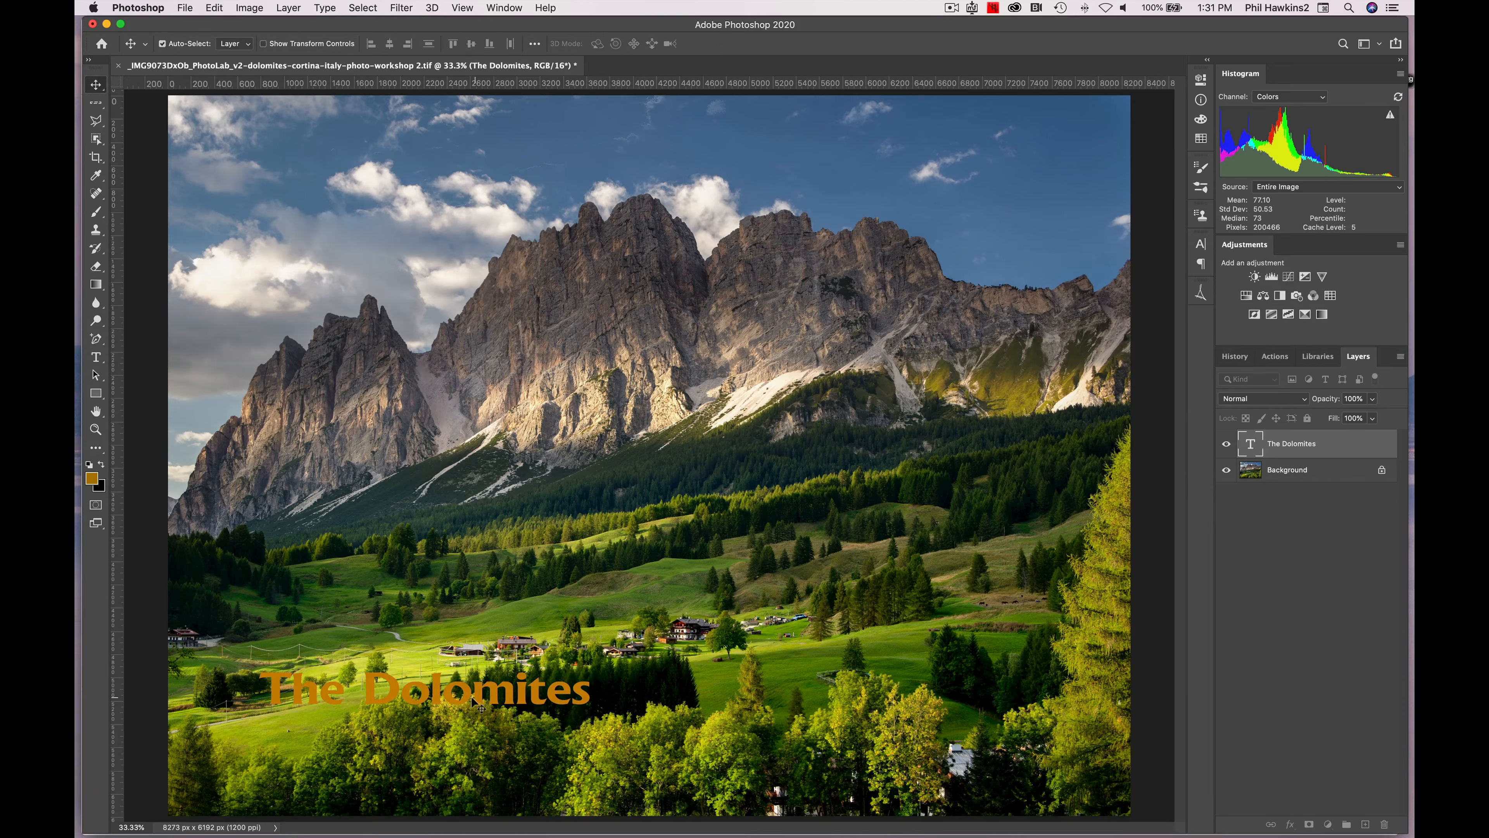
{"action": "left_click_drag", "start_coordinate": [473, 702], "coordinate": [444, 719]}
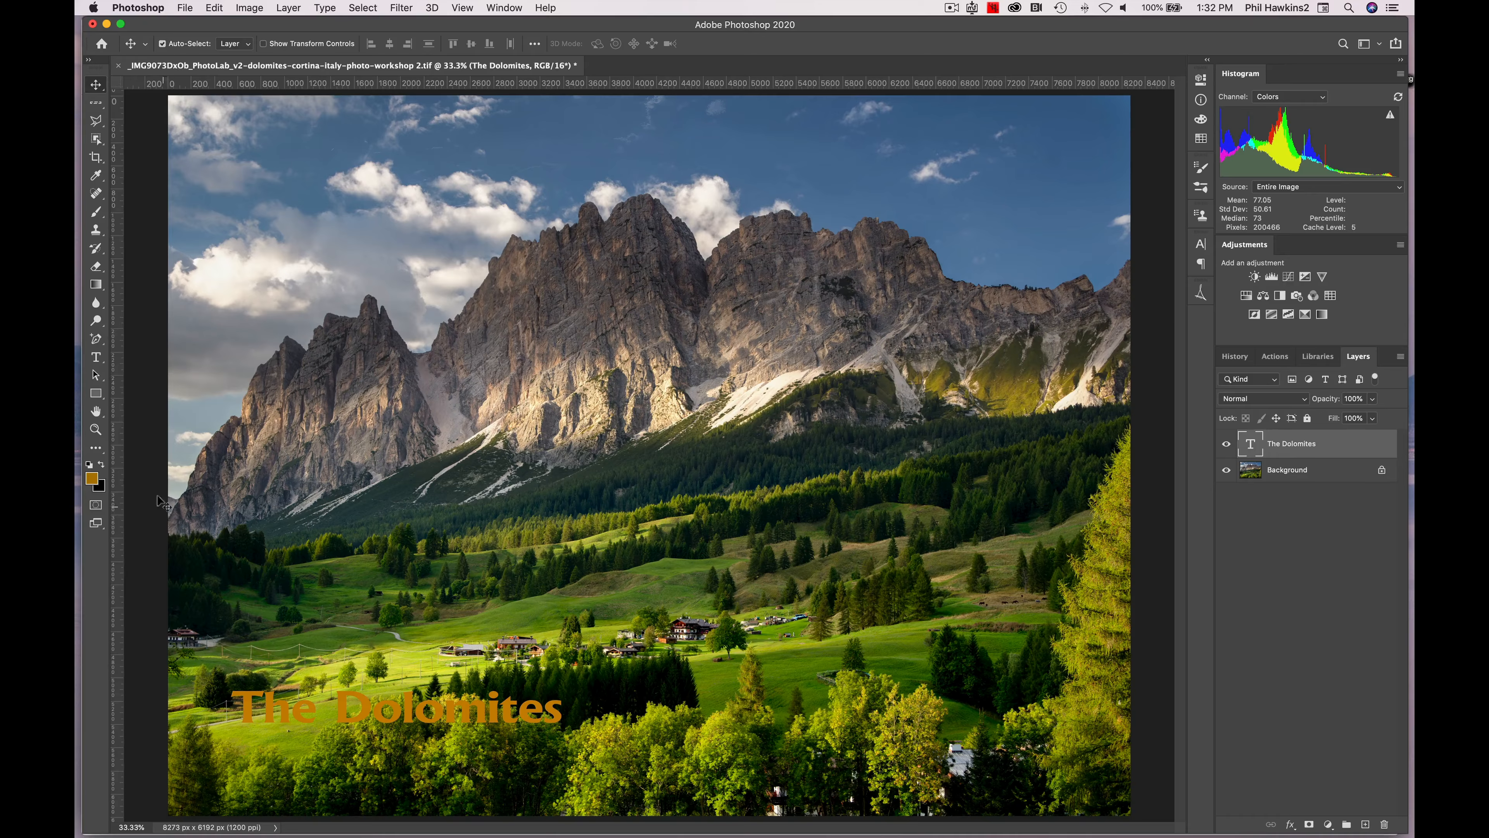
- Select the entire "The Dolomites" text and open its text colour for editing
{"action": "left_click", "coordinate": [95, 356]}
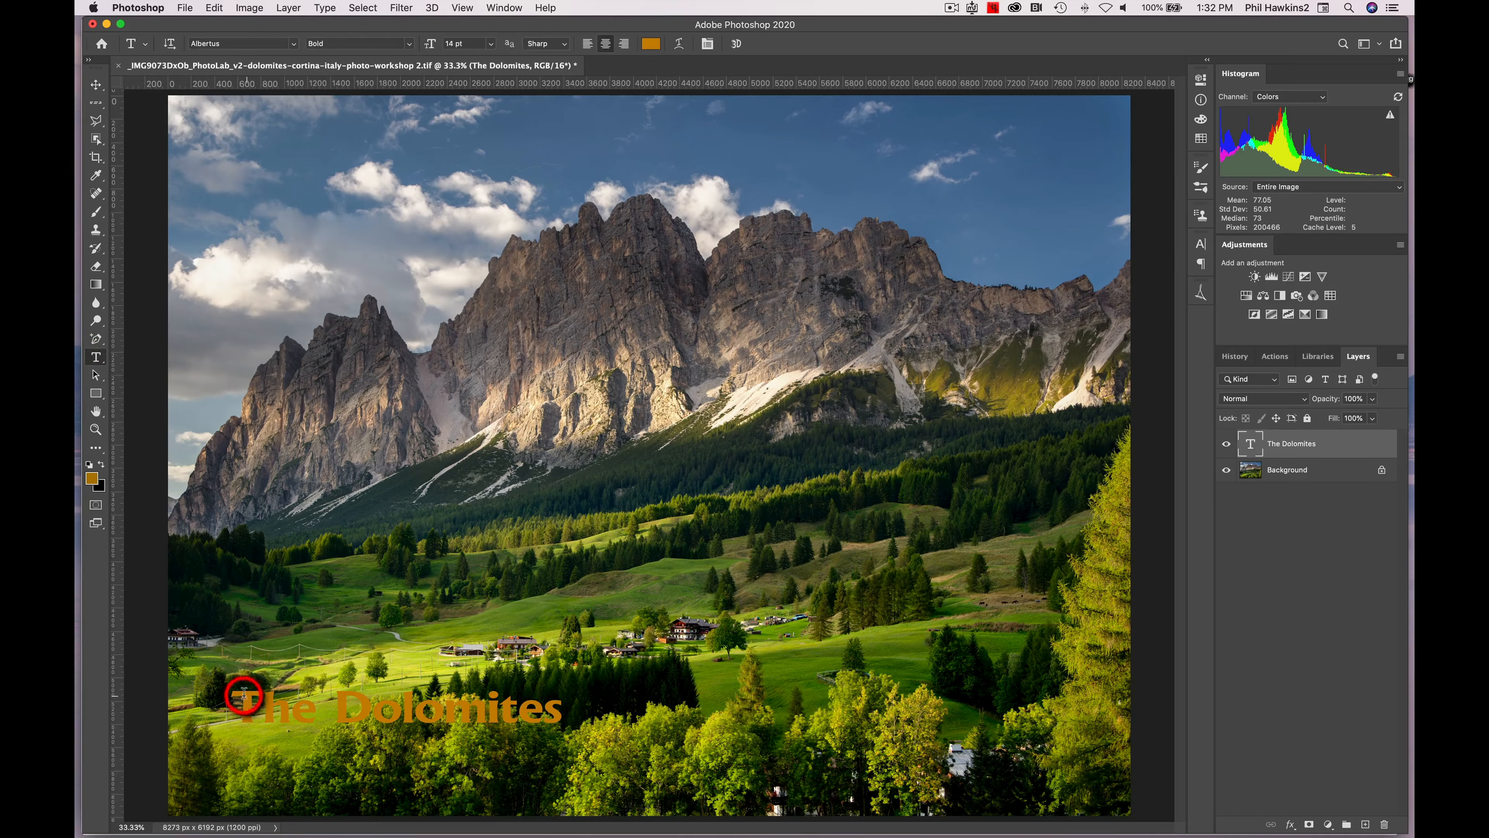
{"action": "left_click_drag", "start_coordinate": [243, 693], "coordinate": [612, 733]}
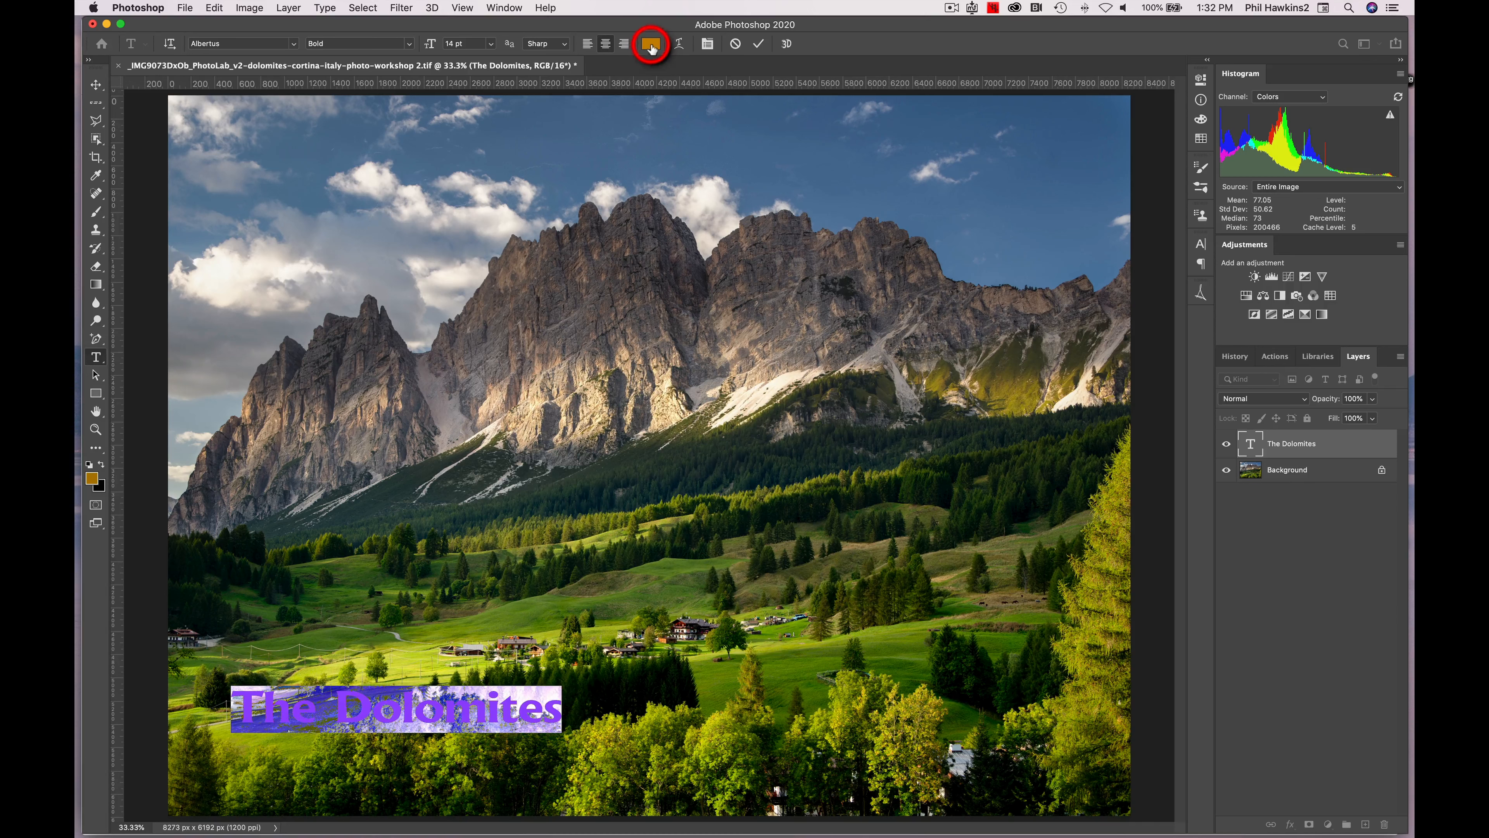
{"action": "left_click", "coordinate": [651, 46]}
- Try white, black, tan and white again as the title's text colour
{"action": "left_click_drag", "start_coordinate": [536, 378], "coordinate": [454, 316]}
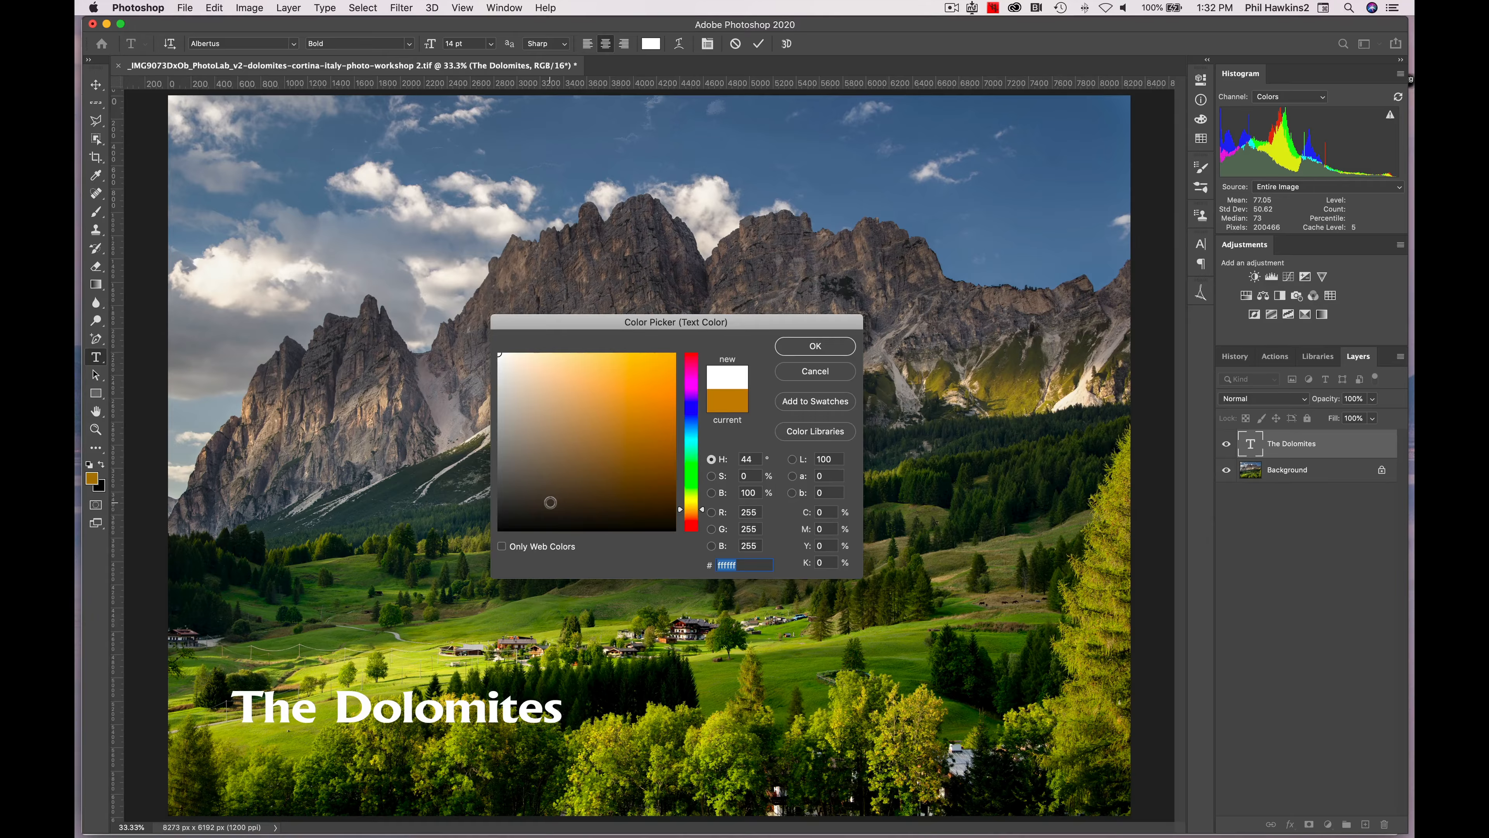
{"action": "left_click_drag", "start_coordinate": [550, 502], "coordinate": [500, 529]}
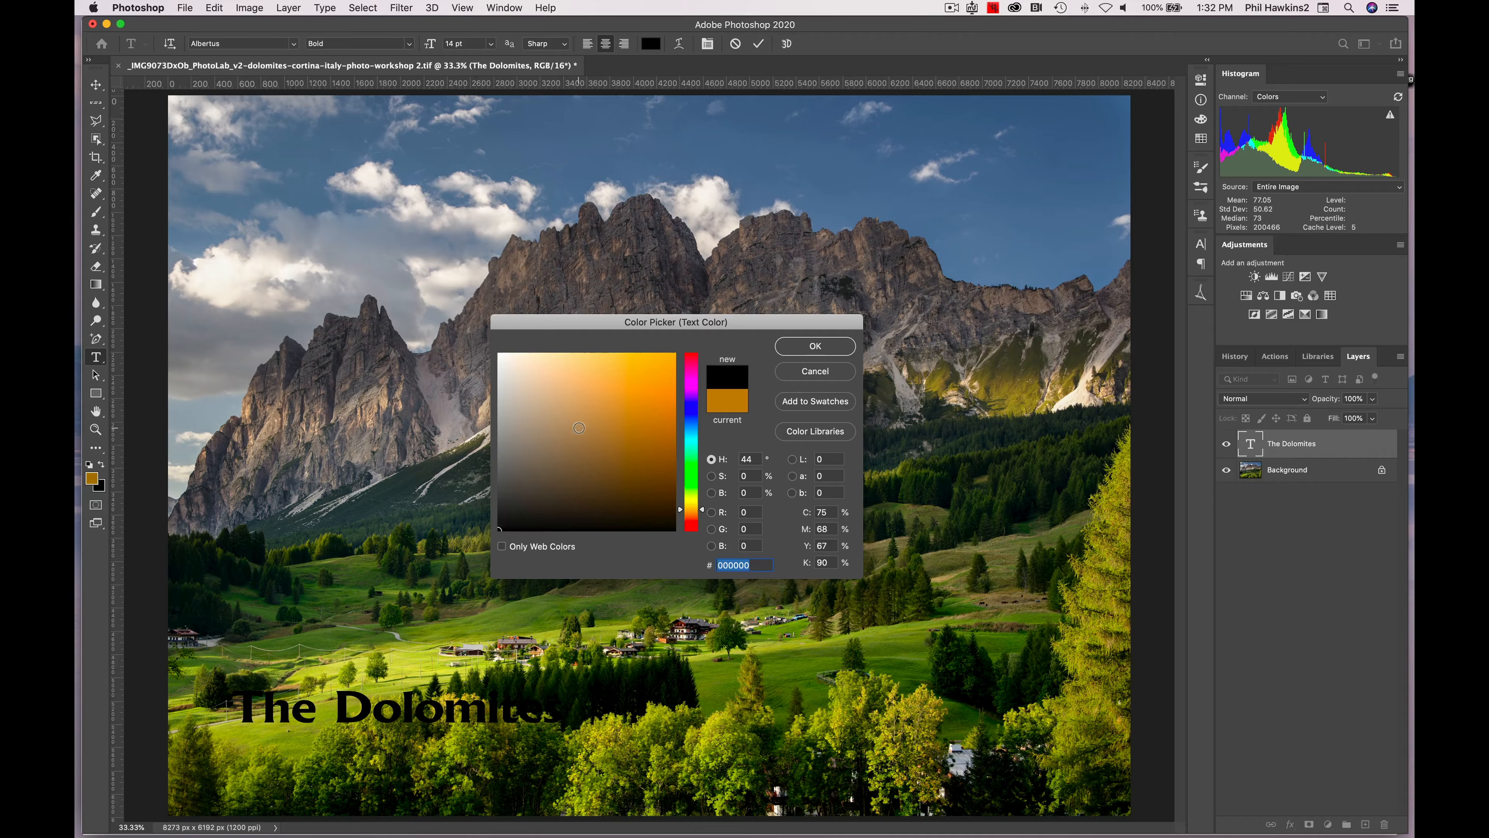
{"action": "left_click", "coordinate": [589, 427]}
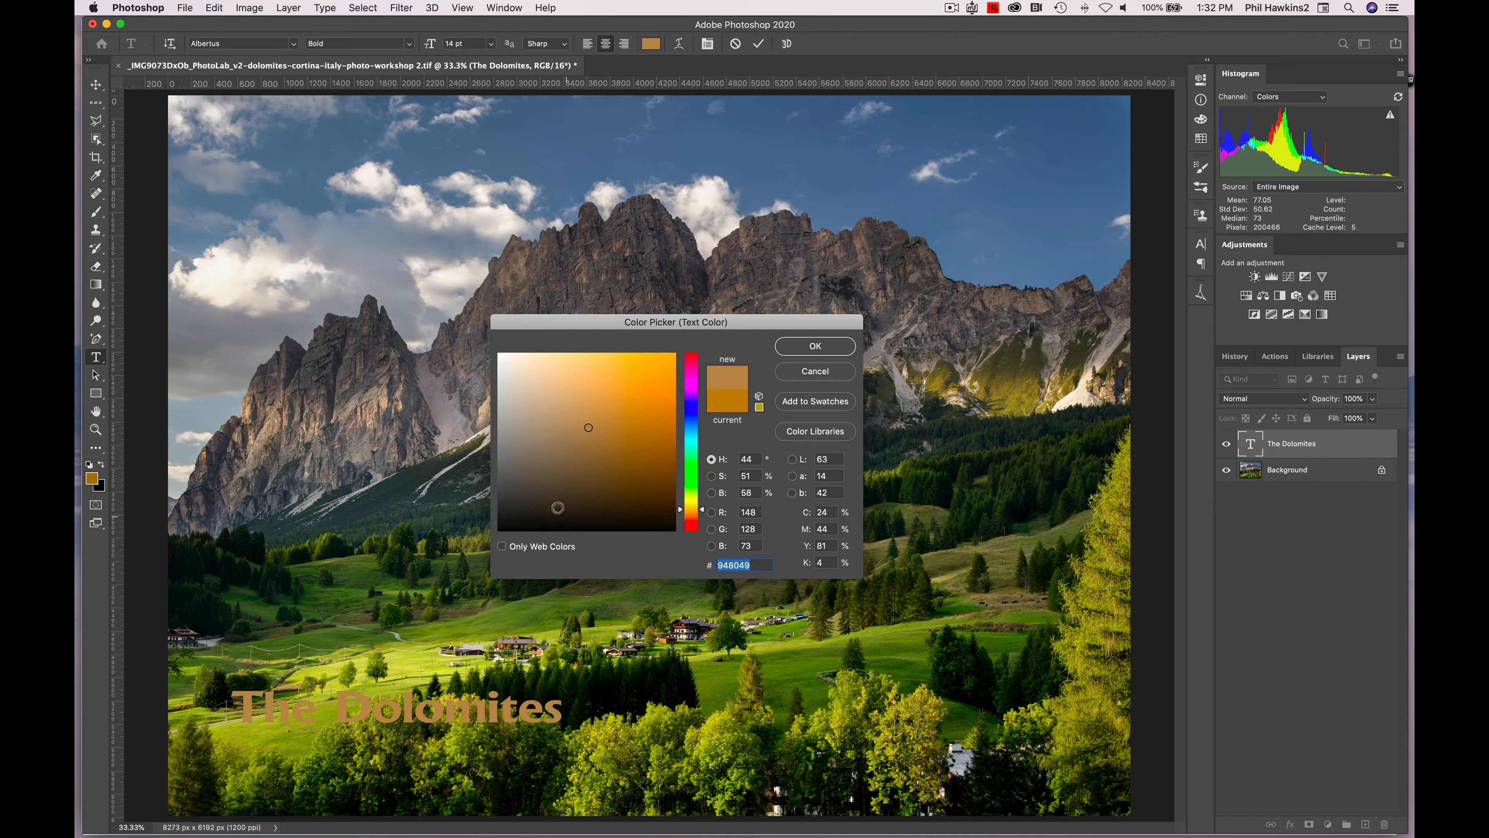
{"action": "mouse_move", "coordinate": [519, 442]}
{"action": "left_mouse_down"}
{"action": "mouse_move", "coordinate": [495, 445]}
{"action": "mouse_move", "coordinate": [499, 354]}
{"action": "left_mouse_up"}
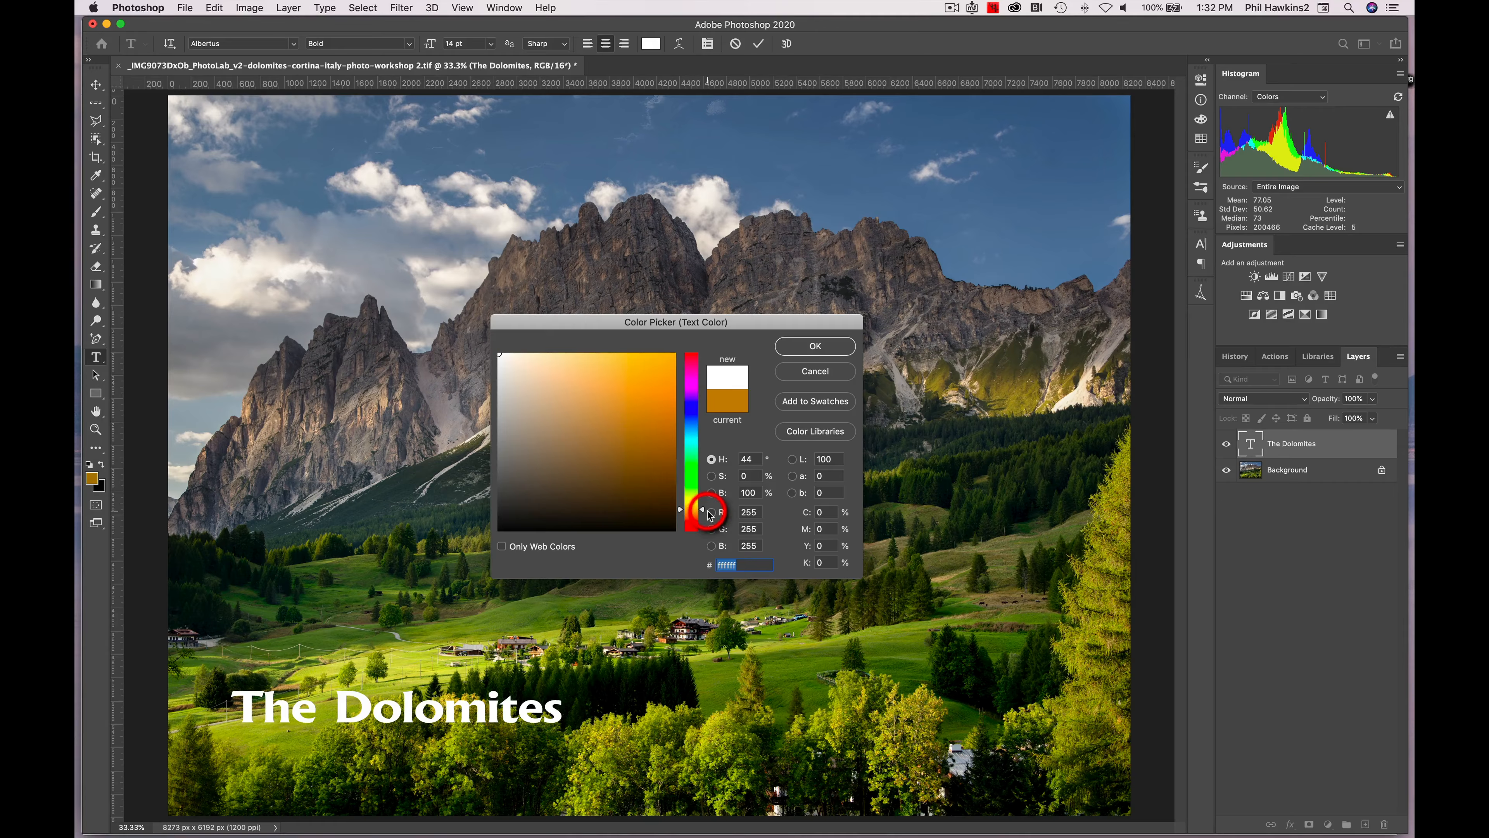
- Try bright and medium green shades with hue 124 as the title's colour, ending on 82e188
{"action": "left_click_drag", "start_coordinate": [703, 513], "coordinate": [703, 472]}
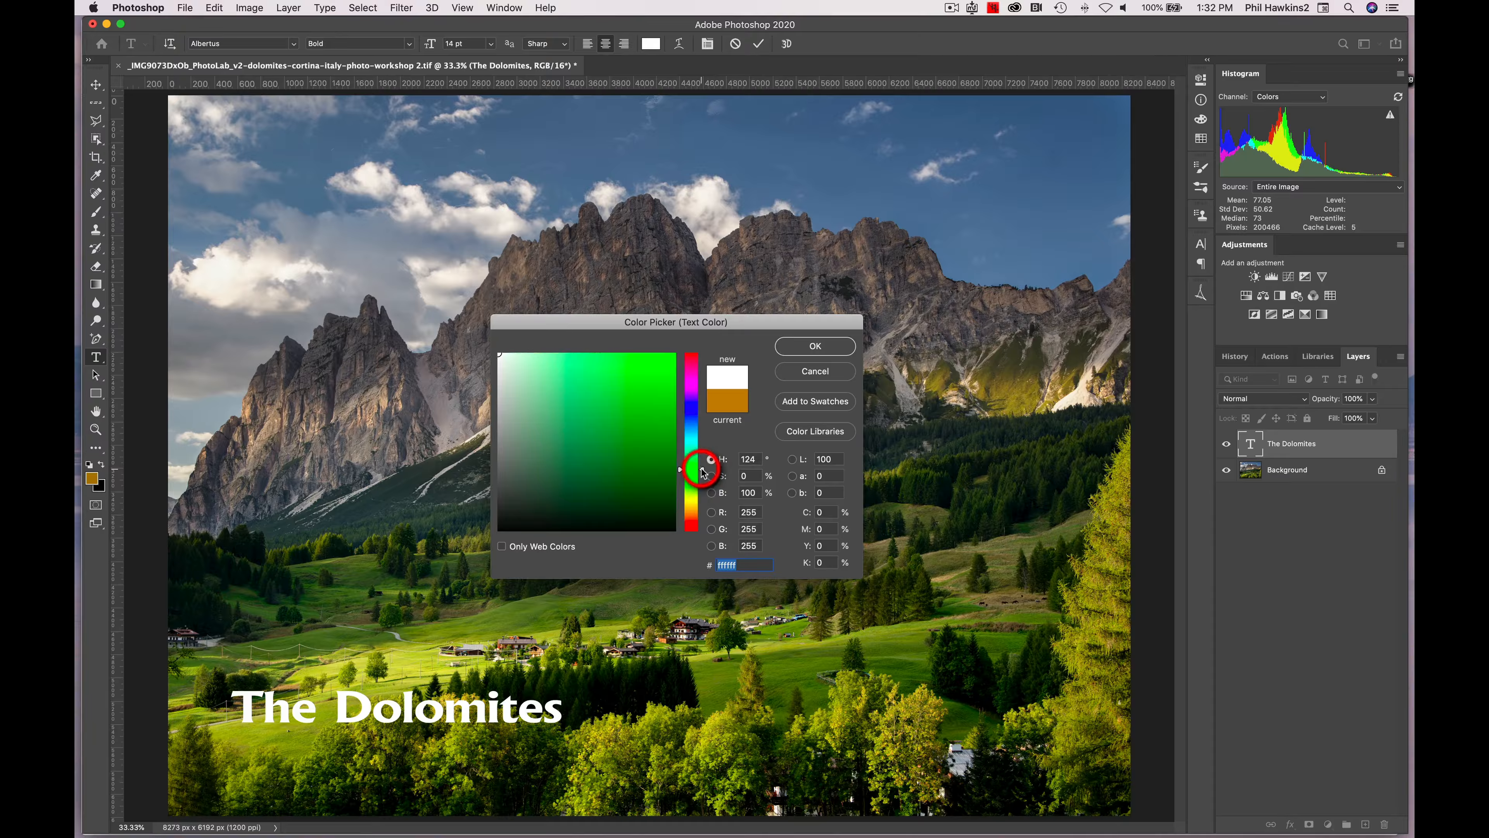
{"action": "mouse_move", "coordinate": [601, 446]}
{"action": "left_mouse_down"}
{"action": "mouse_move", "coordinate": [607, 376]}
{"action": "mouse_move", "coordinate": [580, 361]}
{"action": "left_mouse_up"}
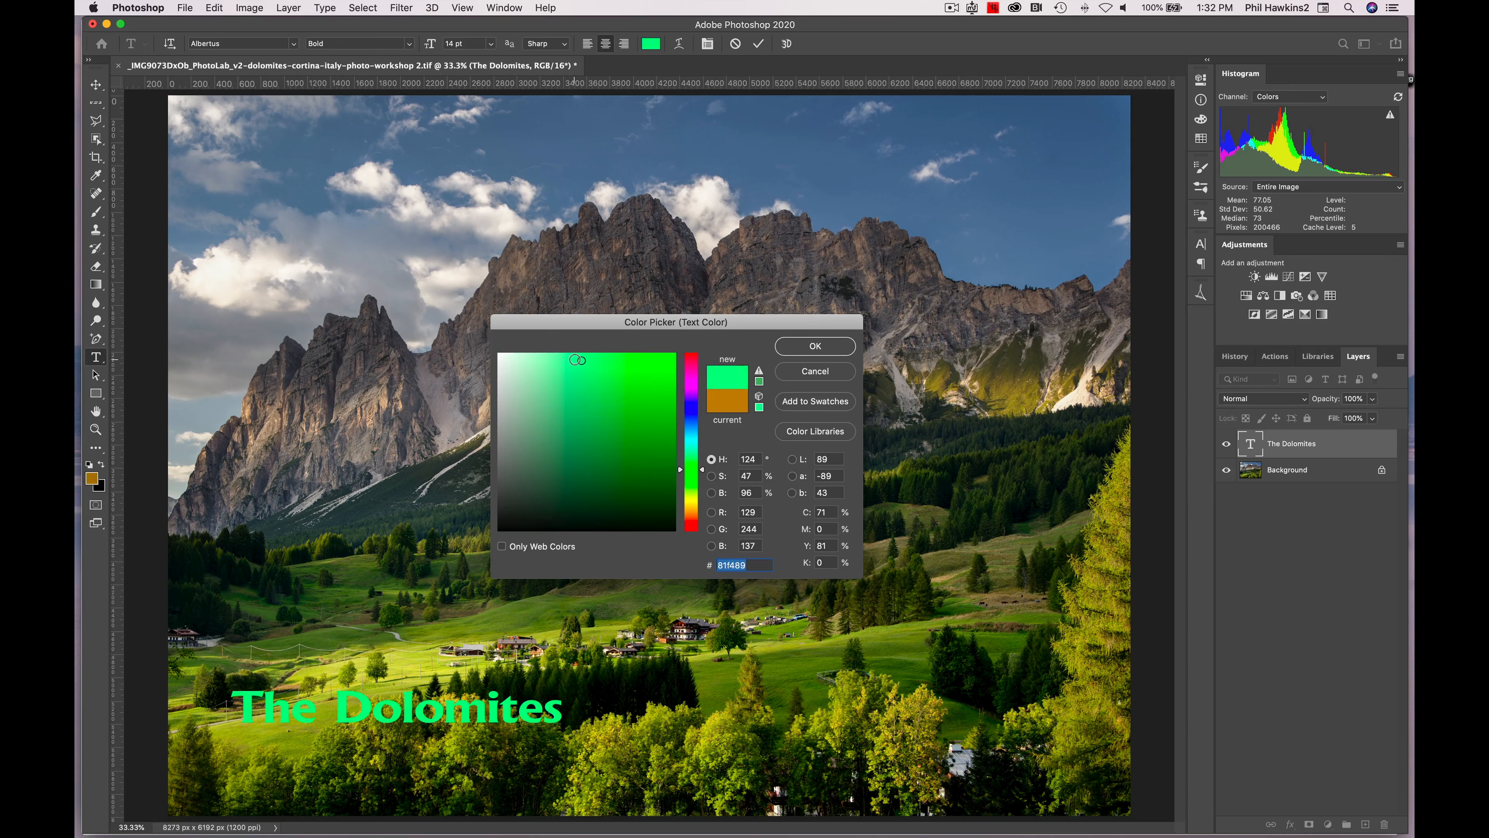
{"action": "left_click", "coordinate": [571, 421]}
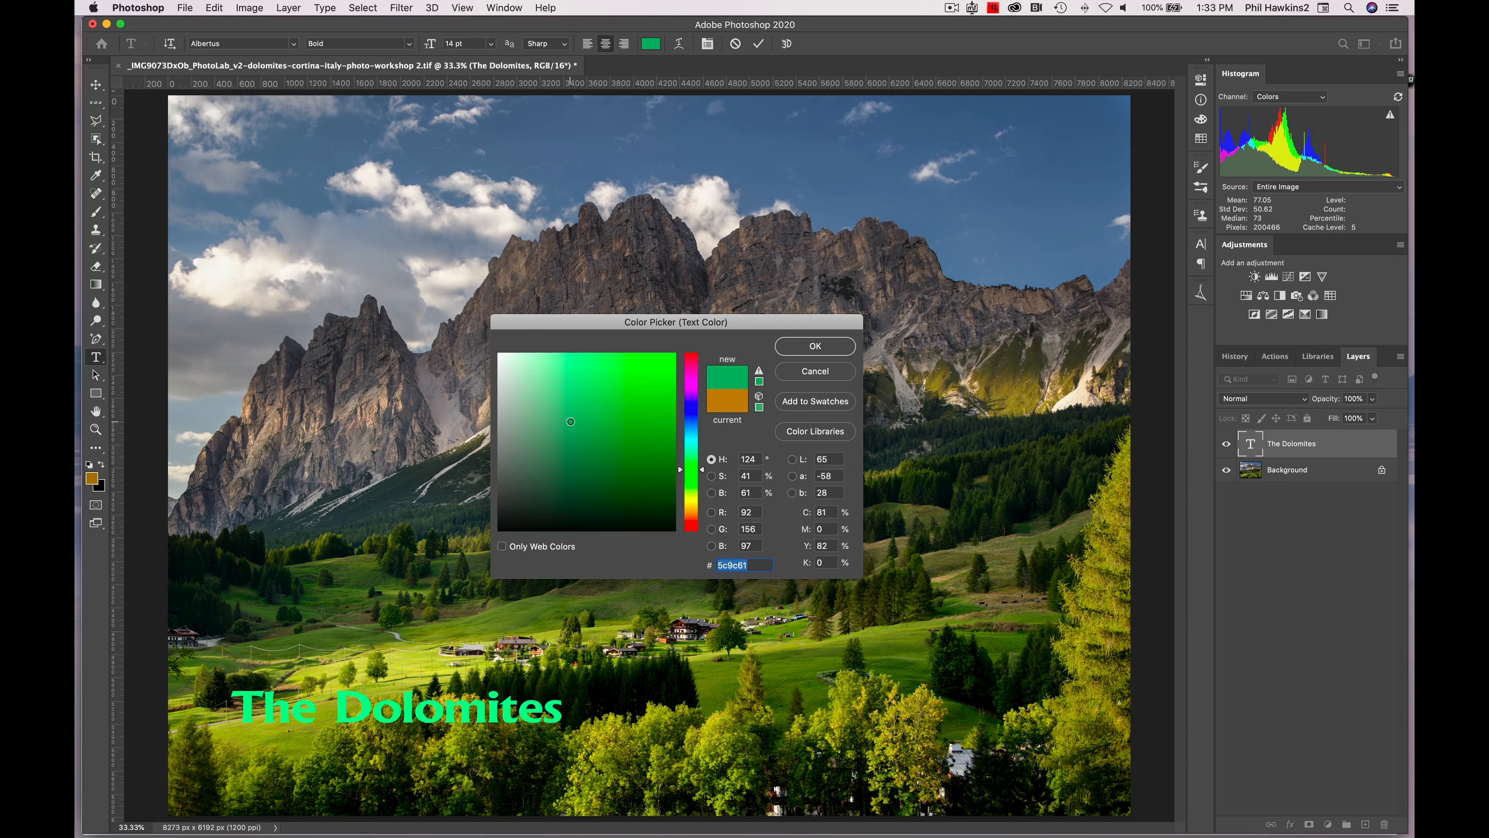
{"action": "left_click_drag", "start_coordinate": [570, 421], "coordinate": [574, 369]}
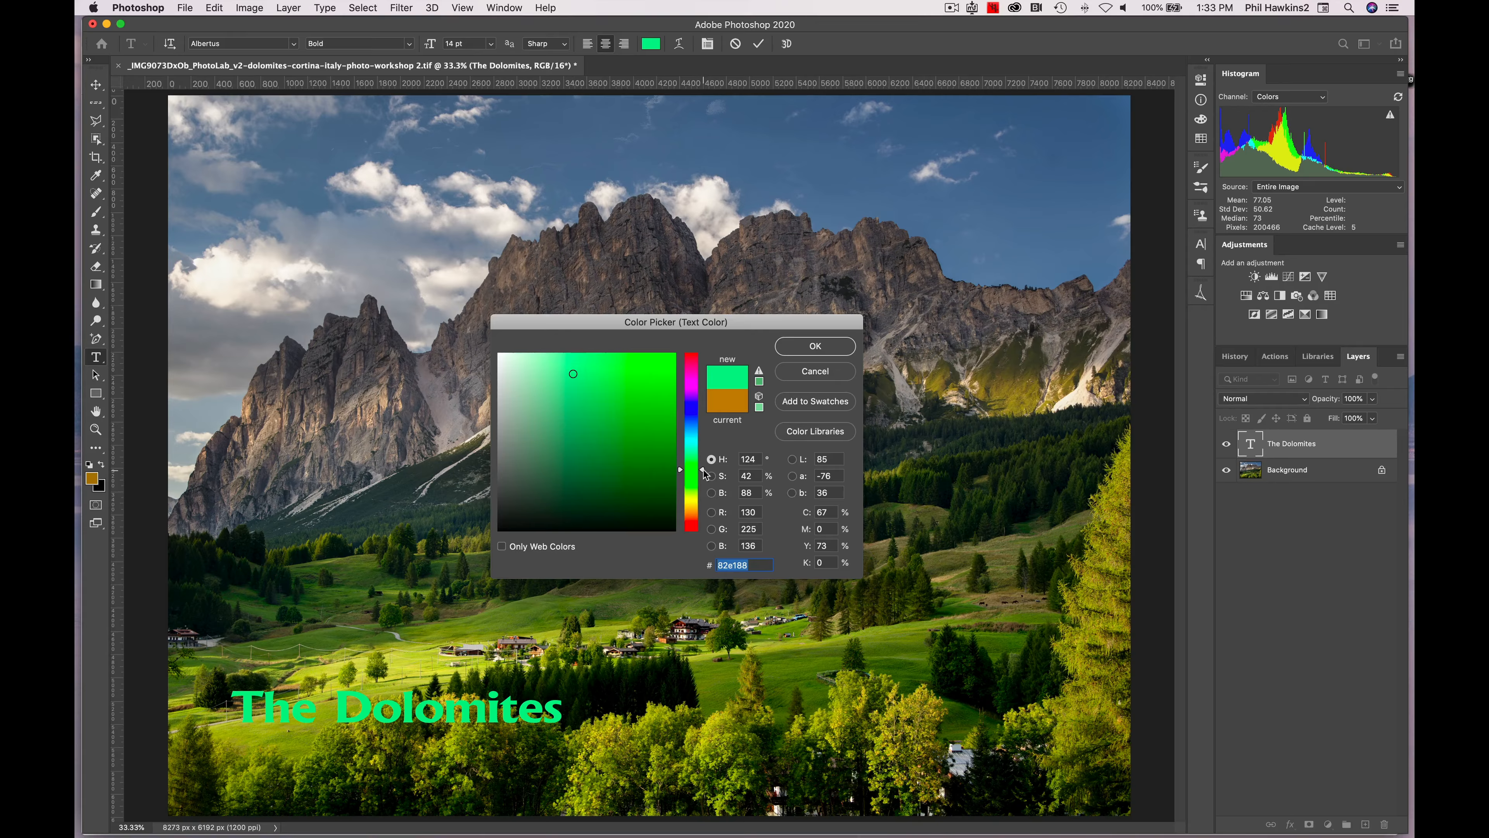
- Set the title's text colour to green 6aa338 with hue 92 and apply it
{"action": "left_click_drag", "start_coordinate": [704, 476], "coordinate": [704, 488]}
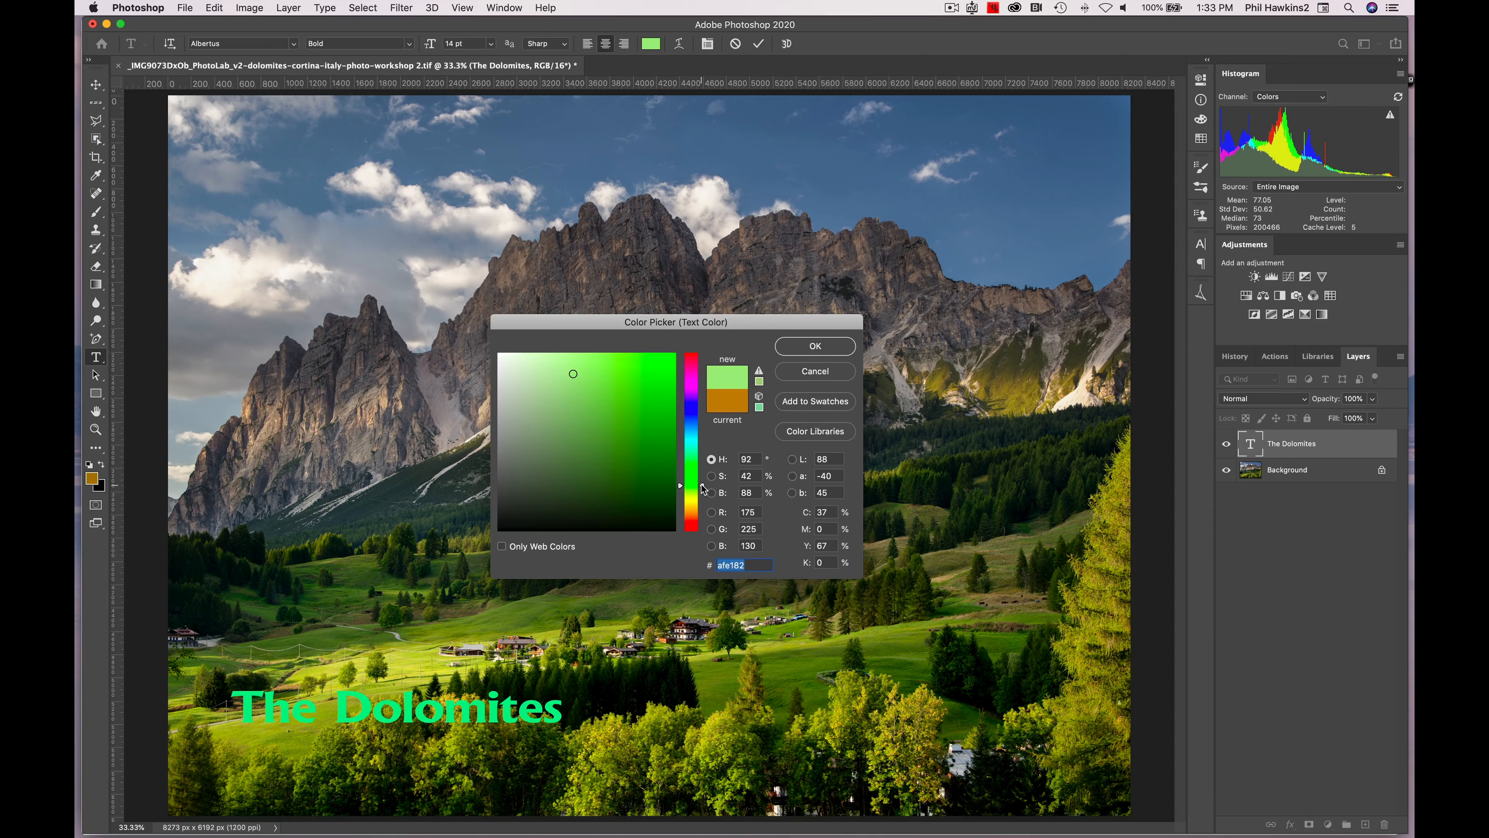
{"action": "left_click", "coordinate": [615, 416]}
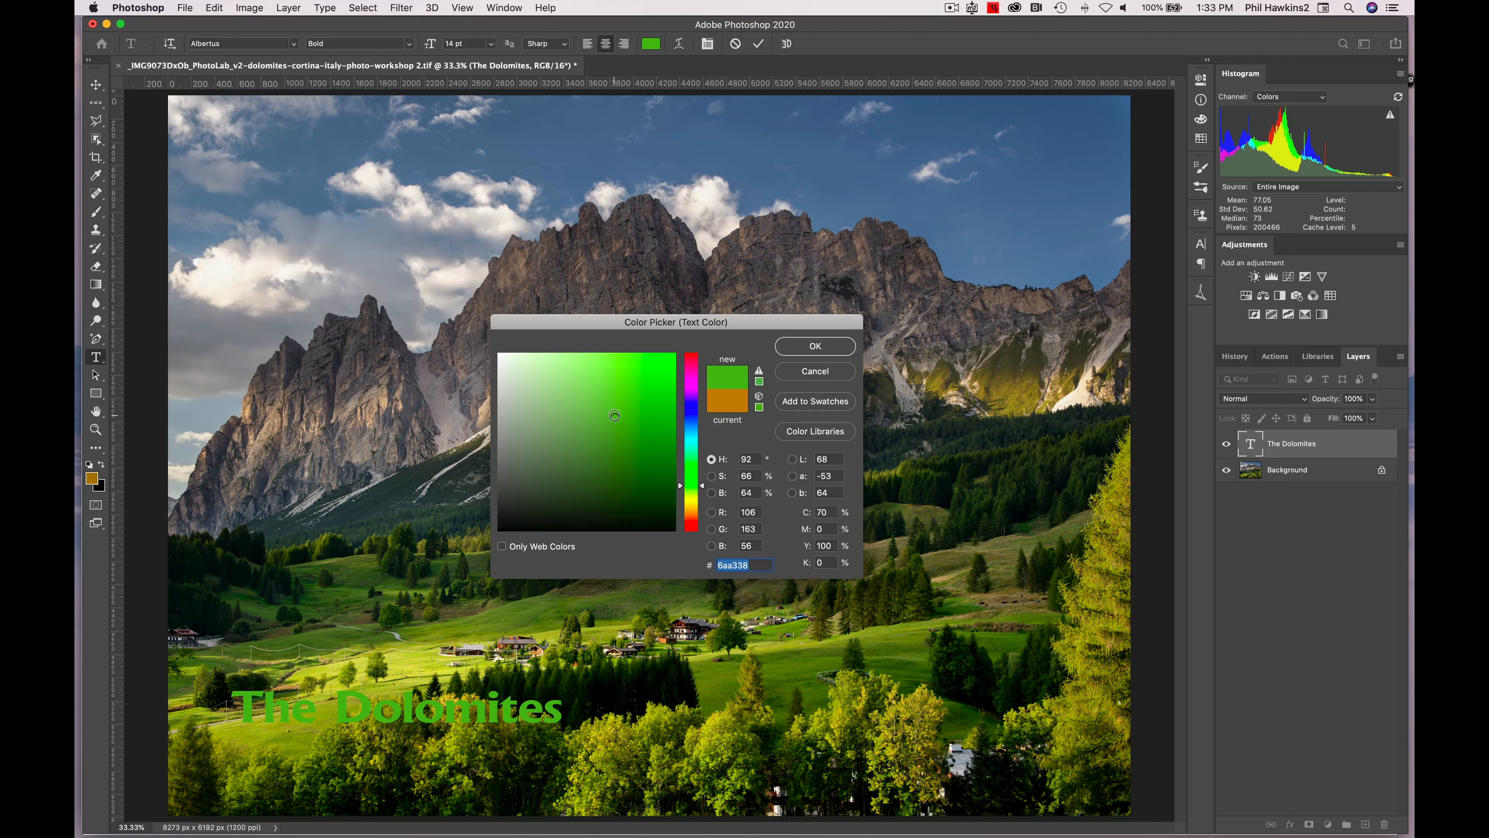
{"action": "left_click", "coordinate": [805, 352]}
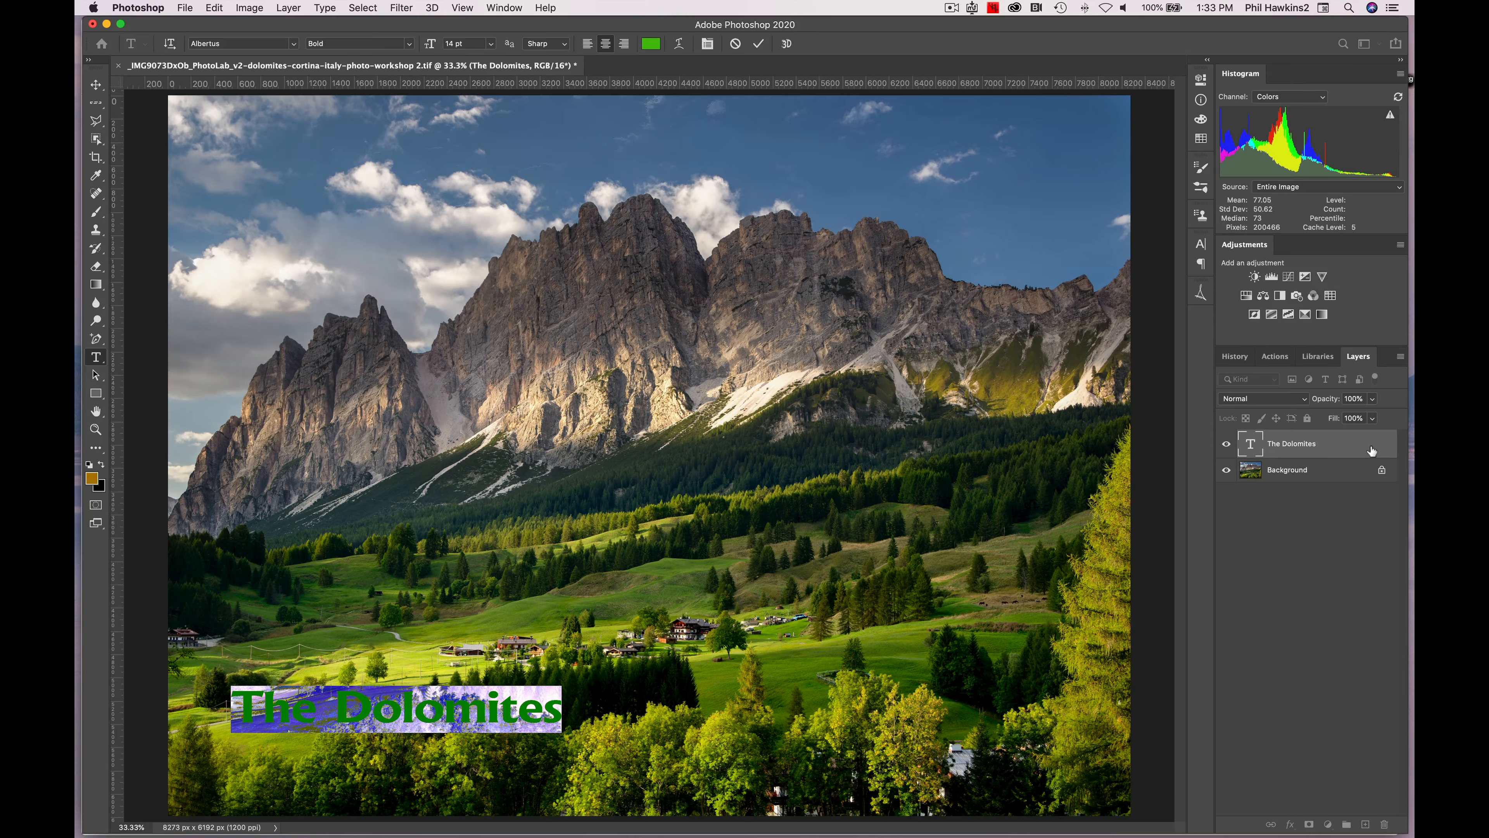
- Commit the title text edit, then add a Drop Shadow effect to The Dolomites layer and open the shadow's settings
{"action": "key", "text": "super+Return"}
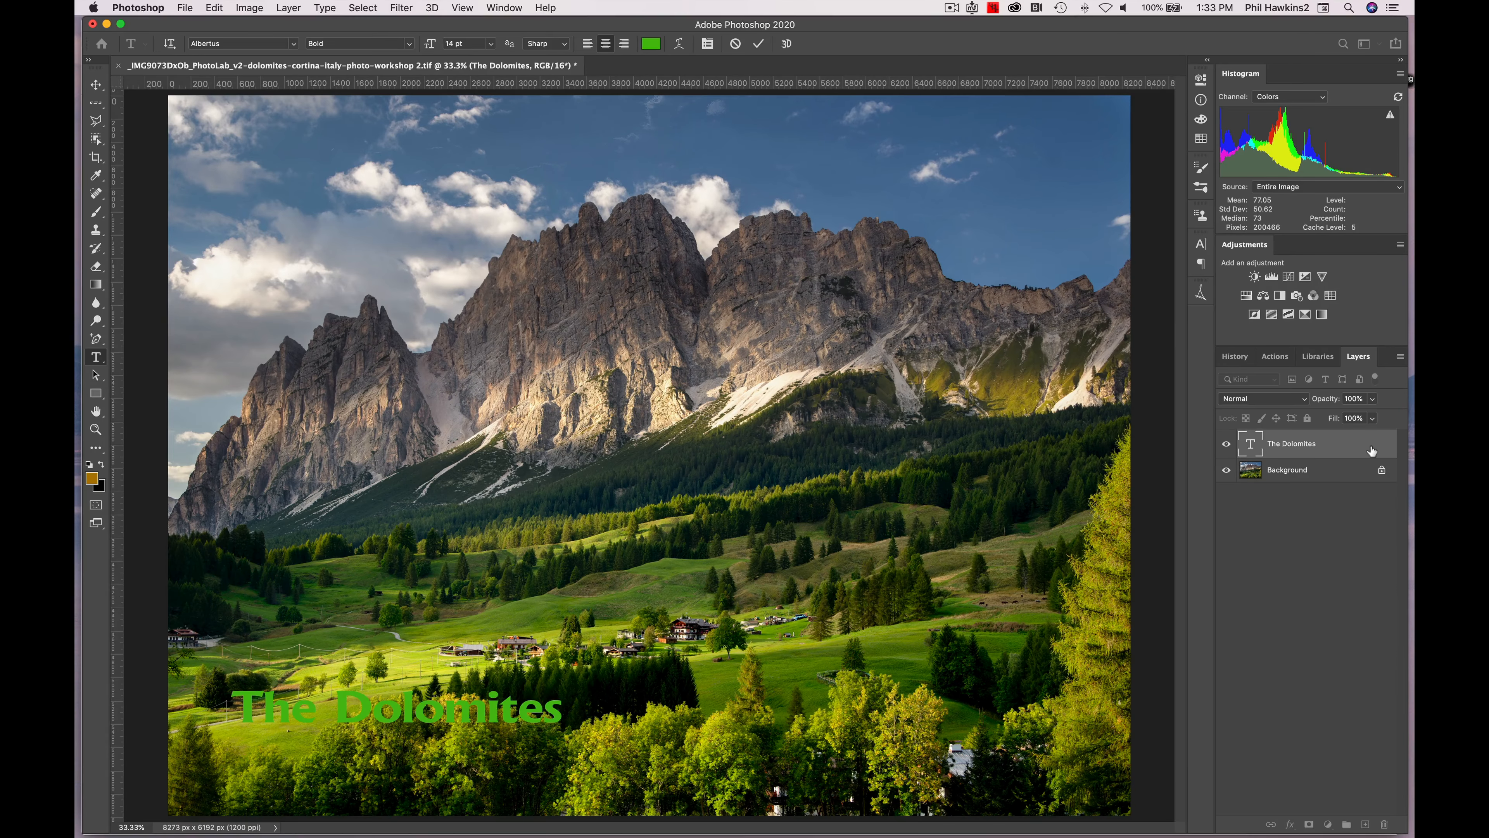
{"action": "double_click", "coordinate": [1372, 450]}
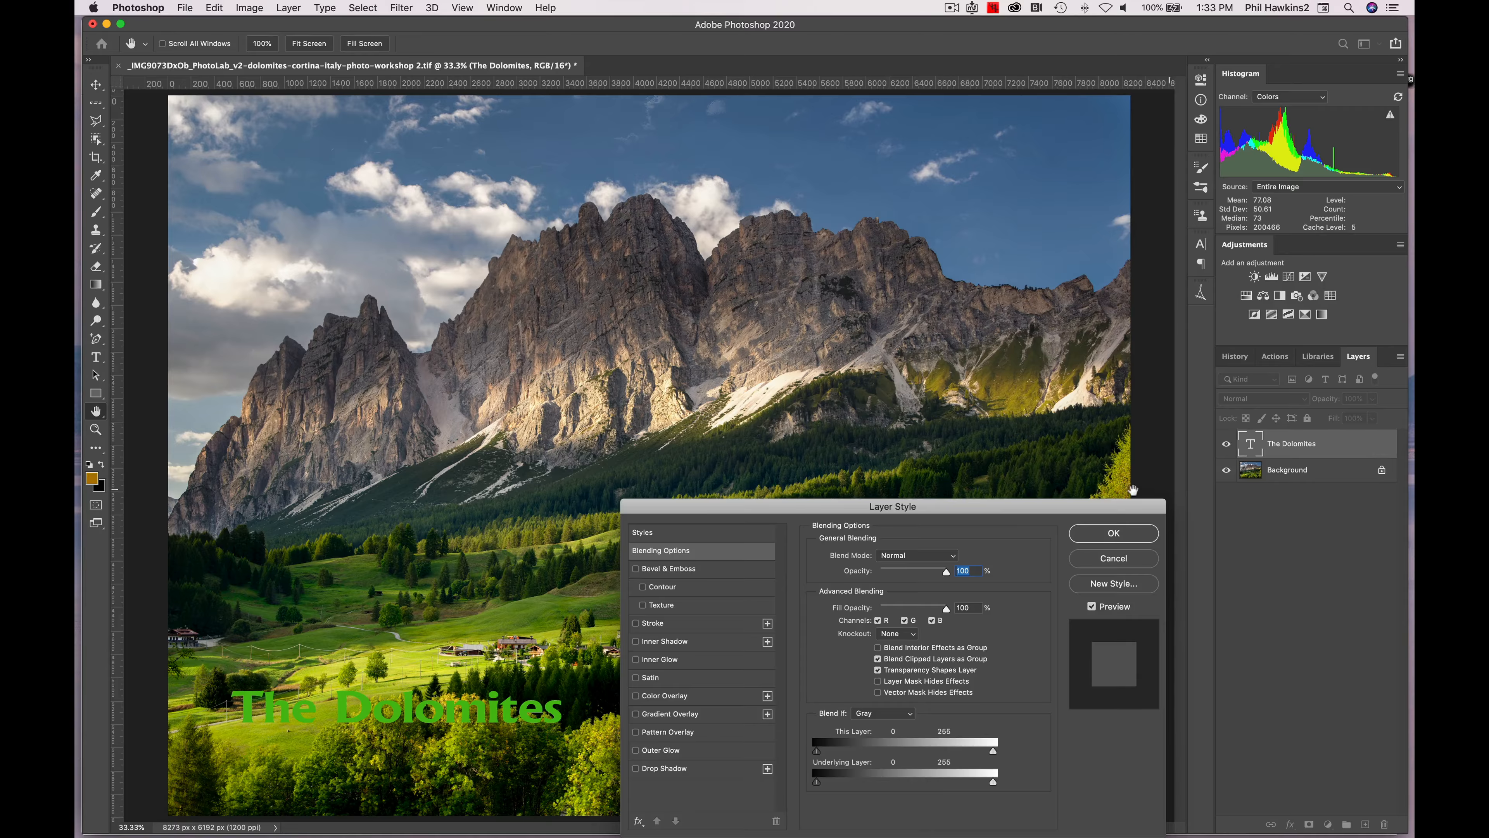
{"action": "left_click_drag", "start_coordinate": [1009, 514], "coordinate": [1232, 70]}
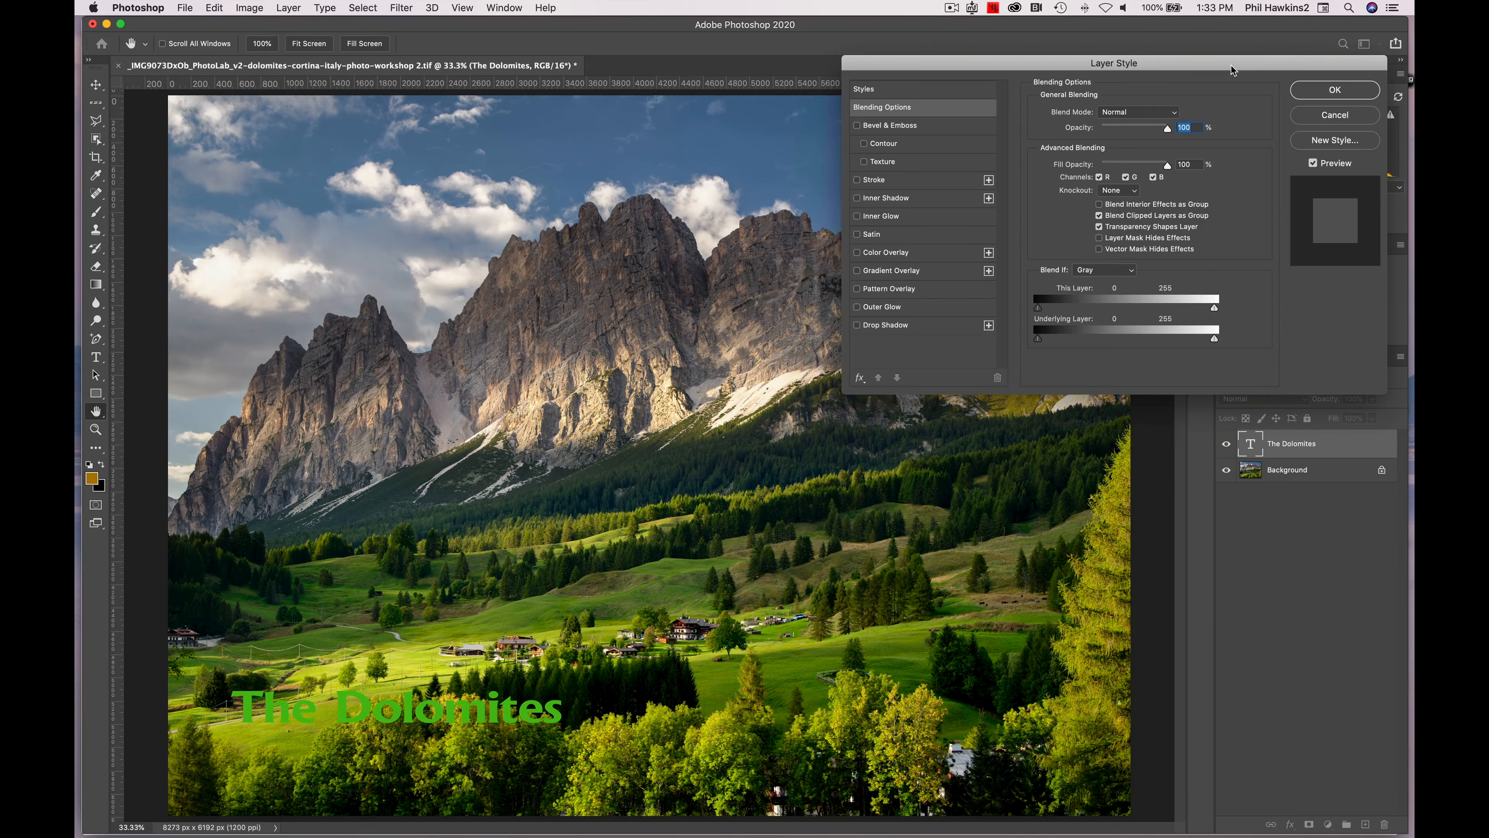
{"action": "left_click", "coordinate": [814, 607]}
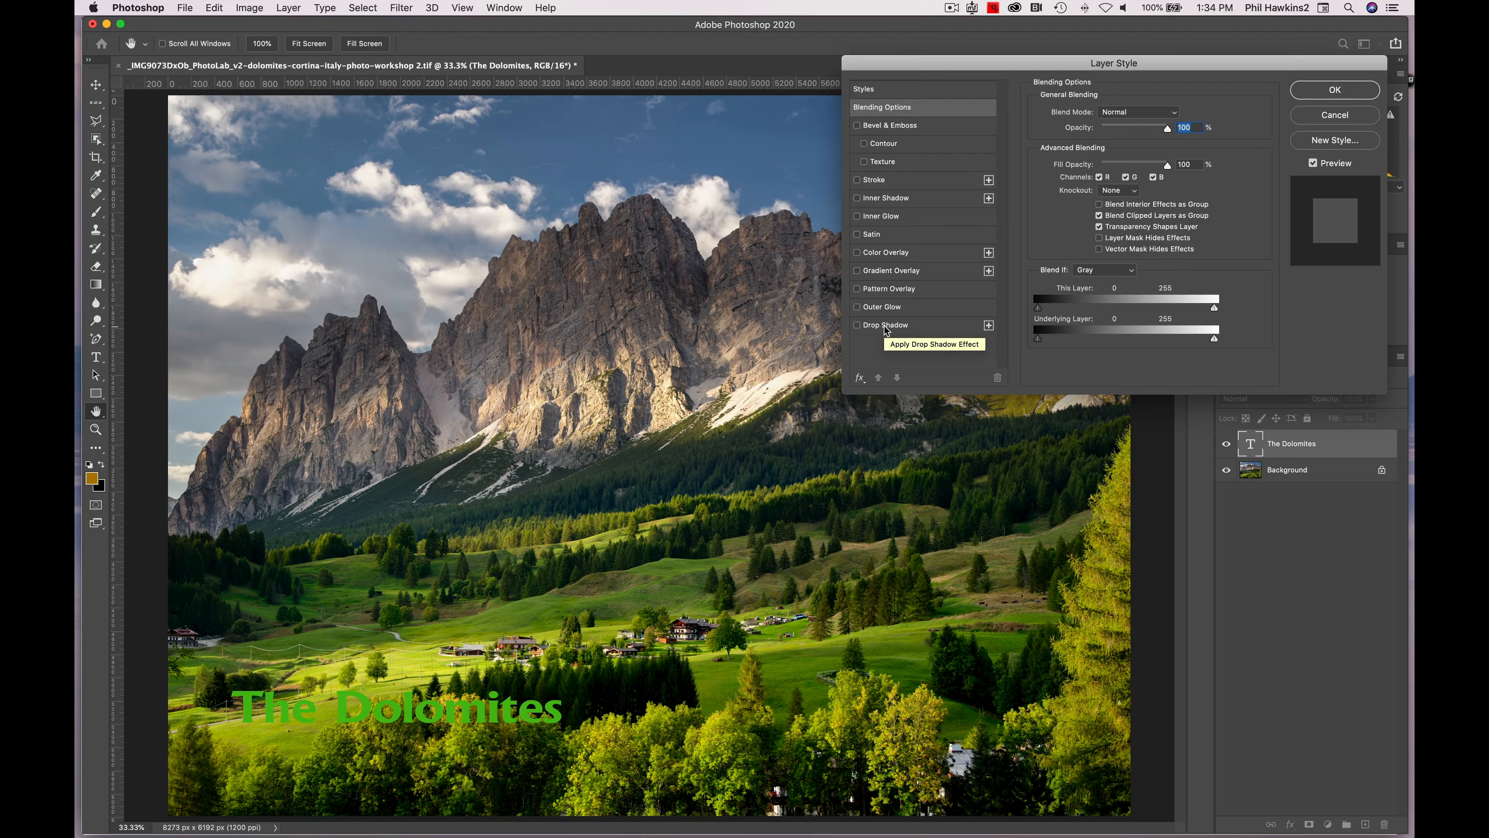
{"action": "left_click", "coordinate": [858, 325]}
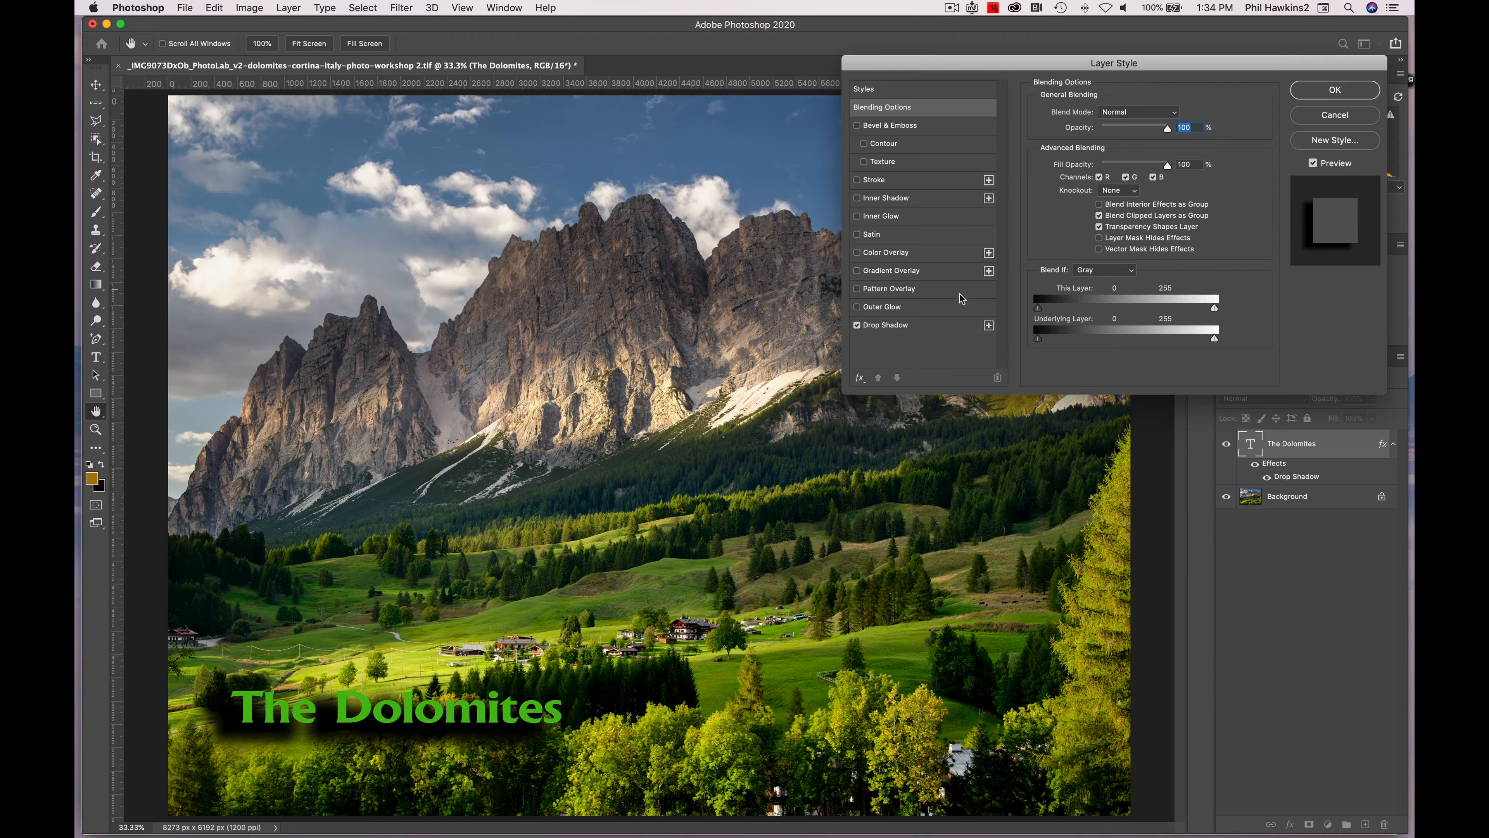
{"action": "left_click", "coordinate": [940, 328]}
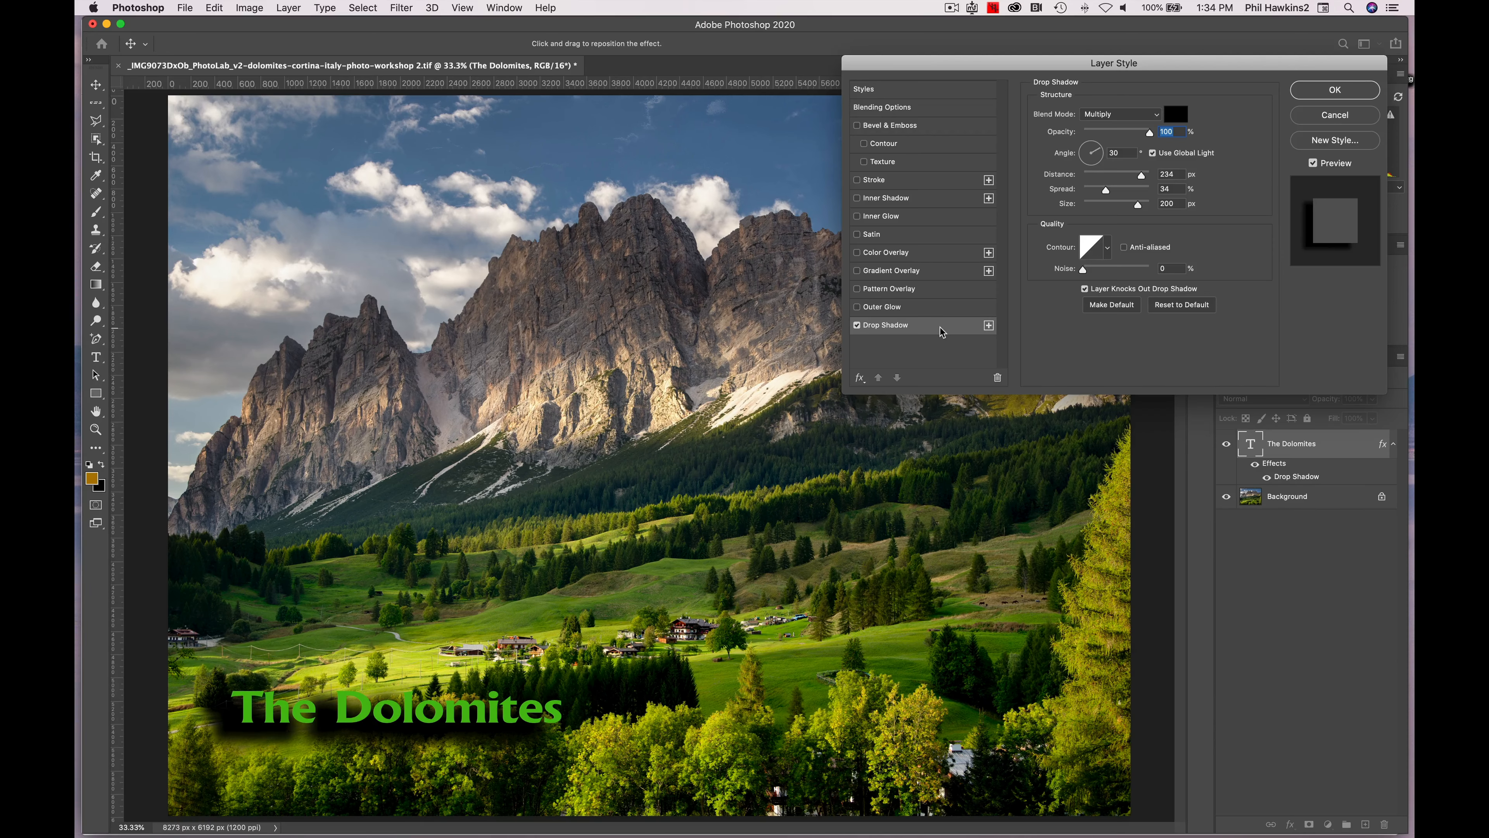
- Set the drop shadow to Normal blend mode, 97% opacity, 139° angle, 73 px distance, 20% spread and 84 px size
{"action": "left_click", "coordinate": [1137, 114]}
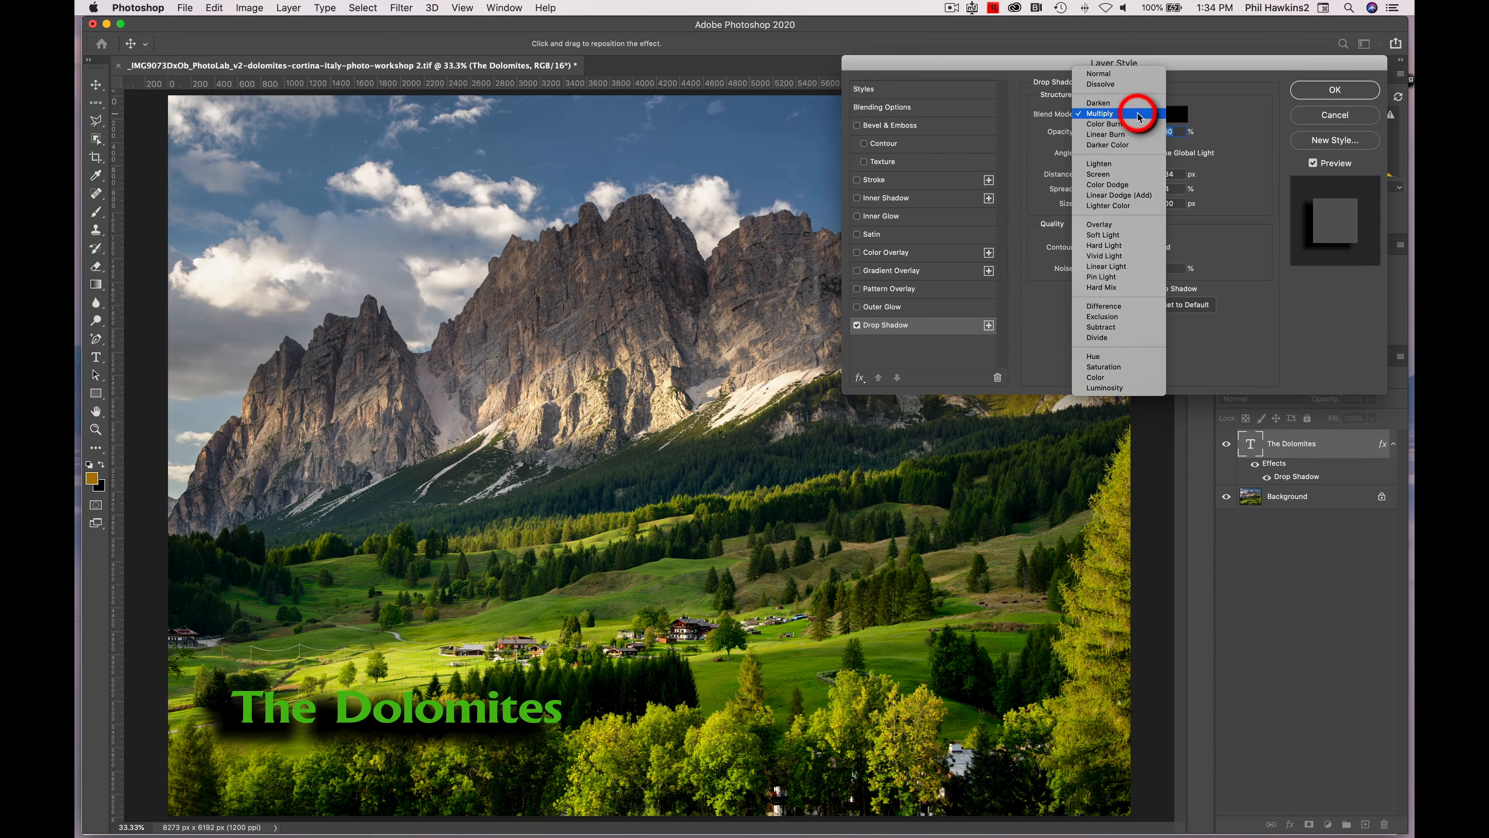
{"action": "left_click", "coordinate": [1134, 75]}
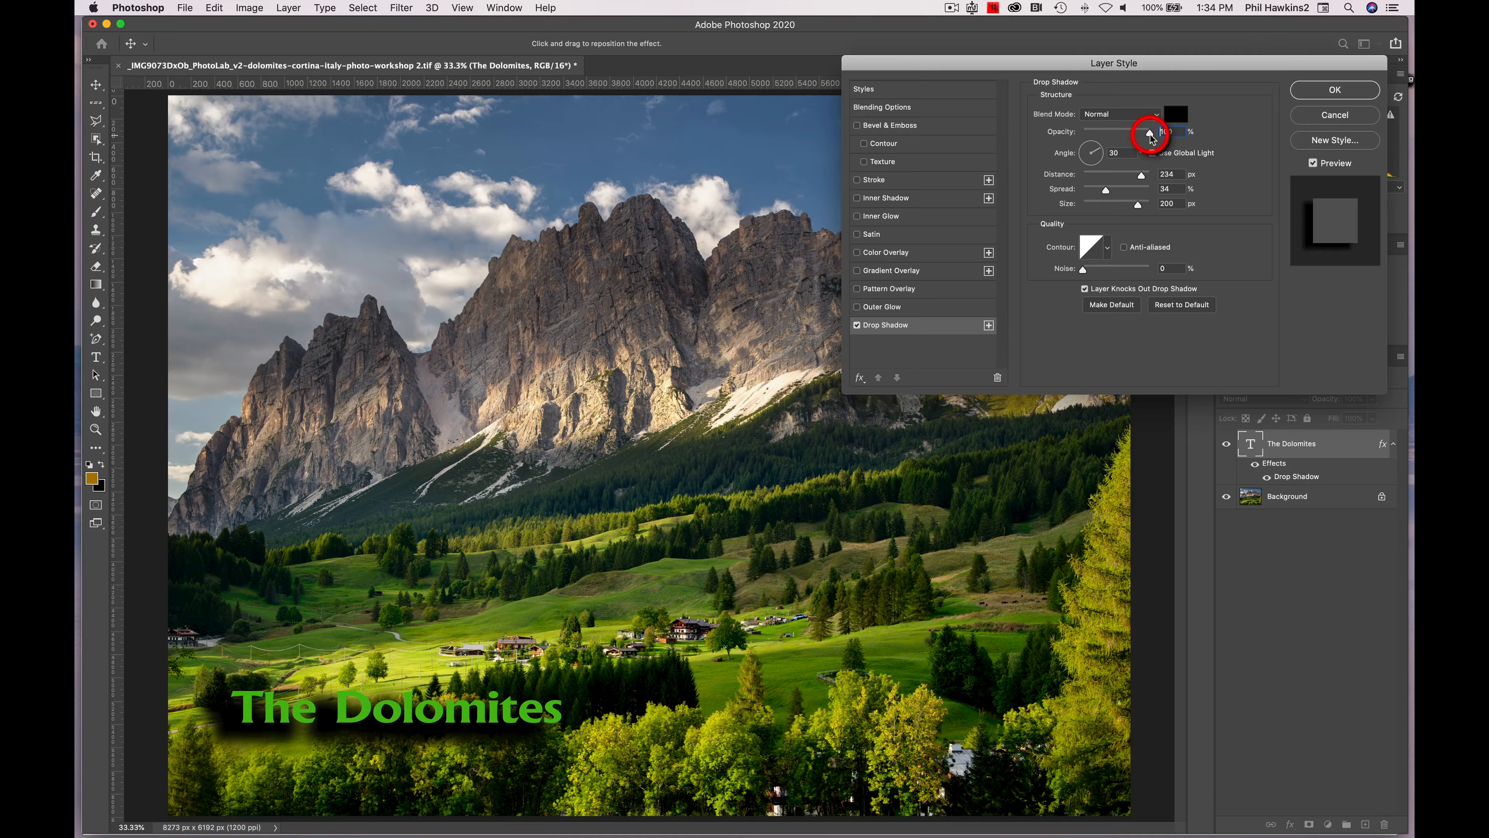
{"action": "left_click_drag", "start_coordinate": [1147, 137], "coordinate": [1078, 144]}
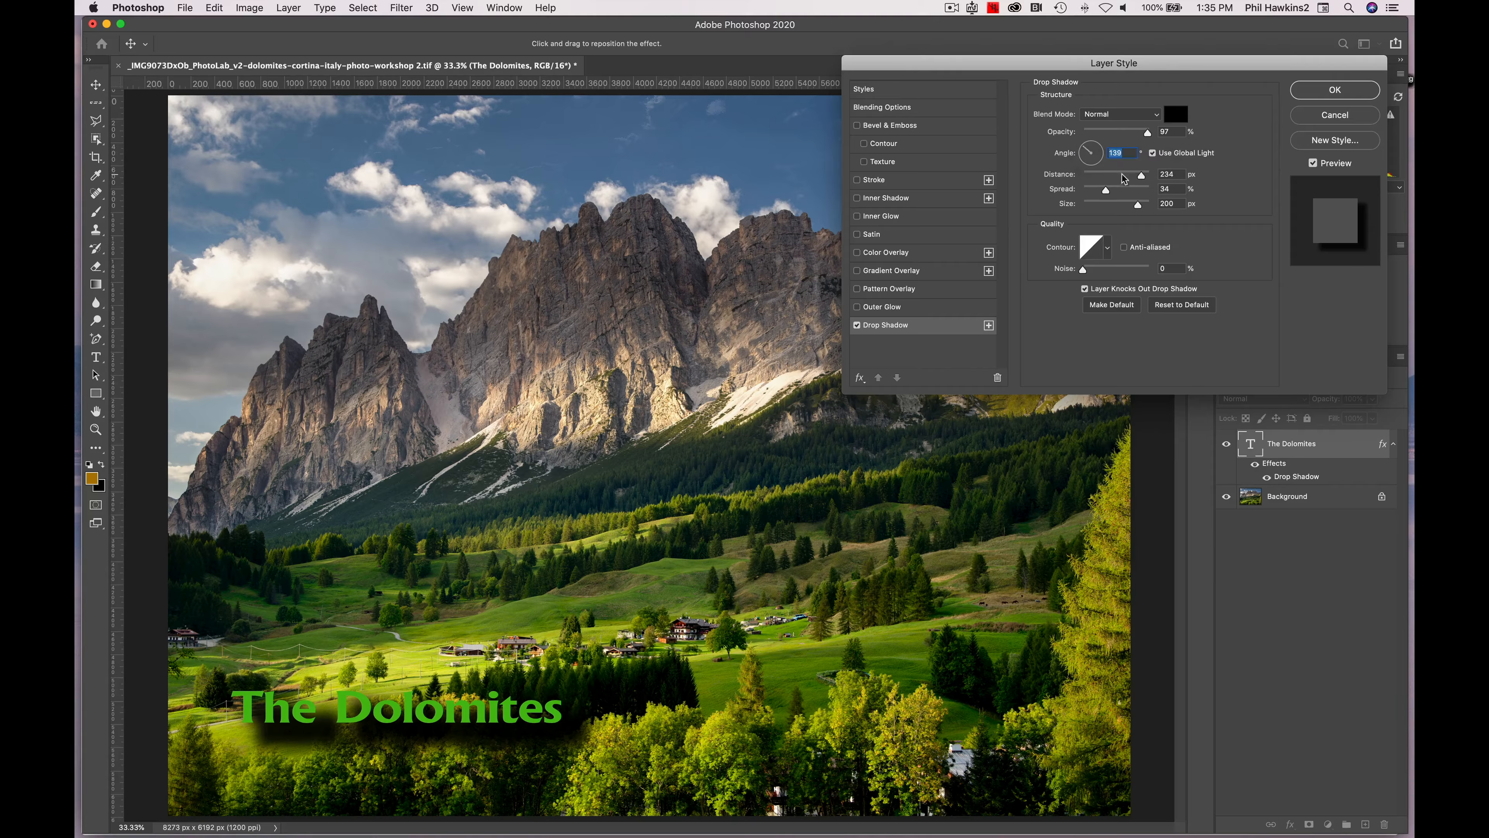
{"action": "left_click_drag", "start_coordinate": [1141, 176], "coordinate": [1123, 208]}
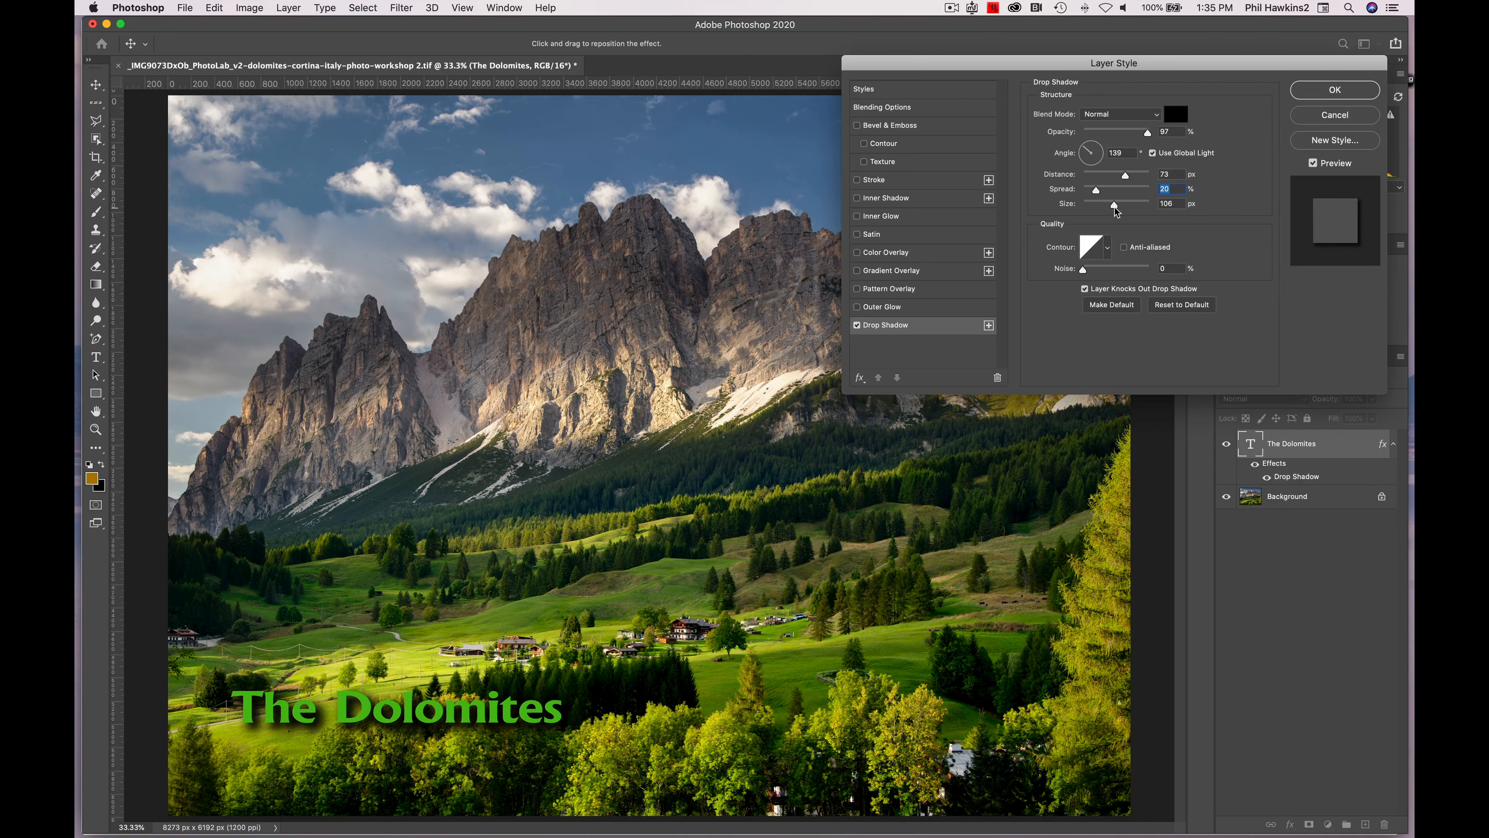
{"action": "left_click_drag", "start_coordinate": [1114, 207], "coordinate": [1111, 207]}
{"action": "left_click", "coordinate": [1109, 208]}
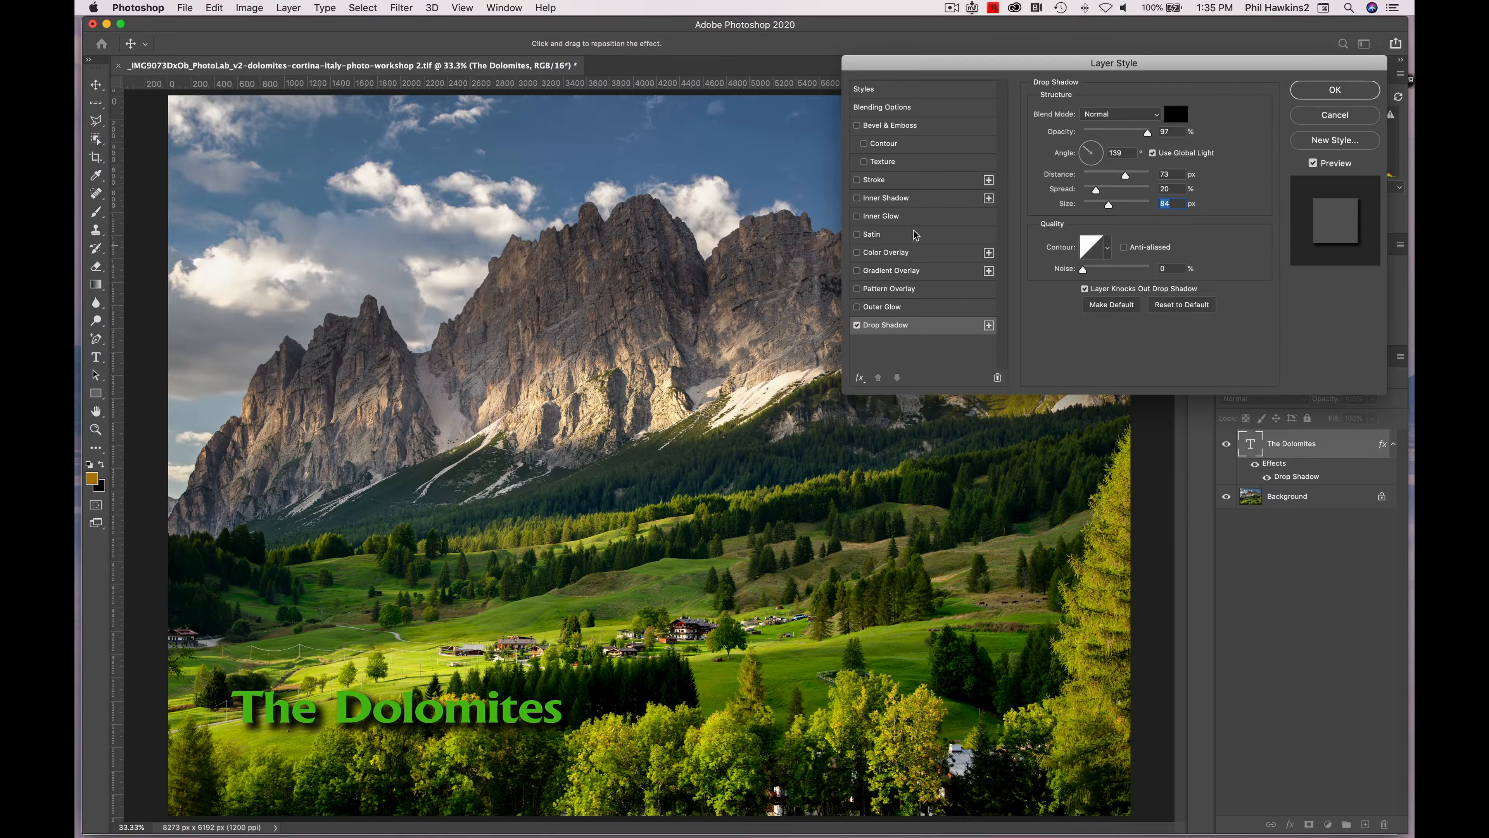
- Add a Bevel & Emboss effect to the title with 157% depth and 35 px size, and apply the layer style
{"action": "left_click", "coordinate": [902, 126]}
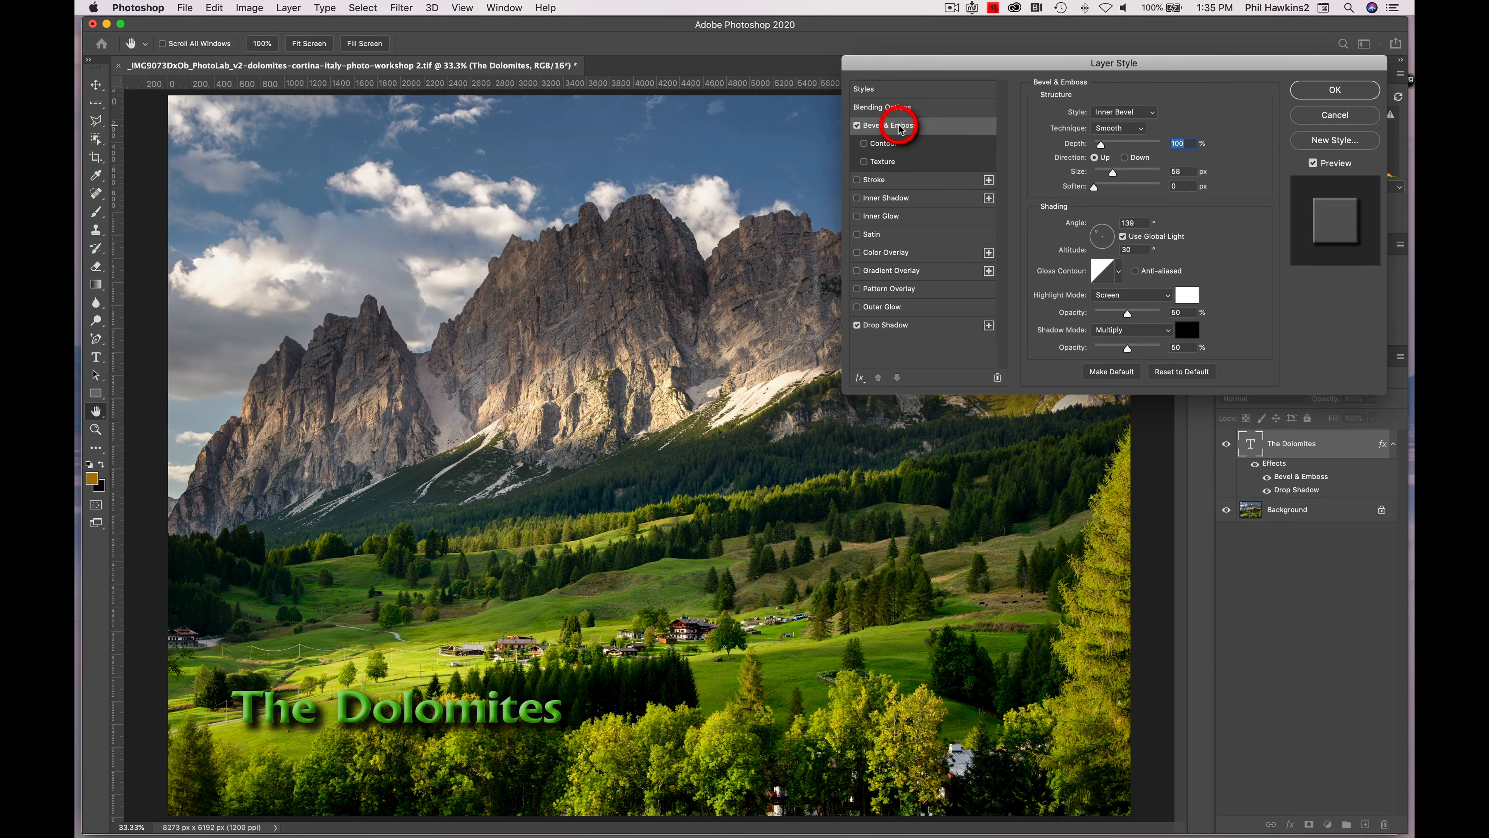
{"action": "left_click", "coordinate": [857, 126]}
{"action": "left_click", "coordinate": [857, 126]}
{"action": "left_click", "coordinate": [857, 126]}
{"action": "left_click", "coordinate": [857, 126]}
{"action": "left_click_drag", "start_coordinate": [1101, 144], "coordinate": [1108, 174]}
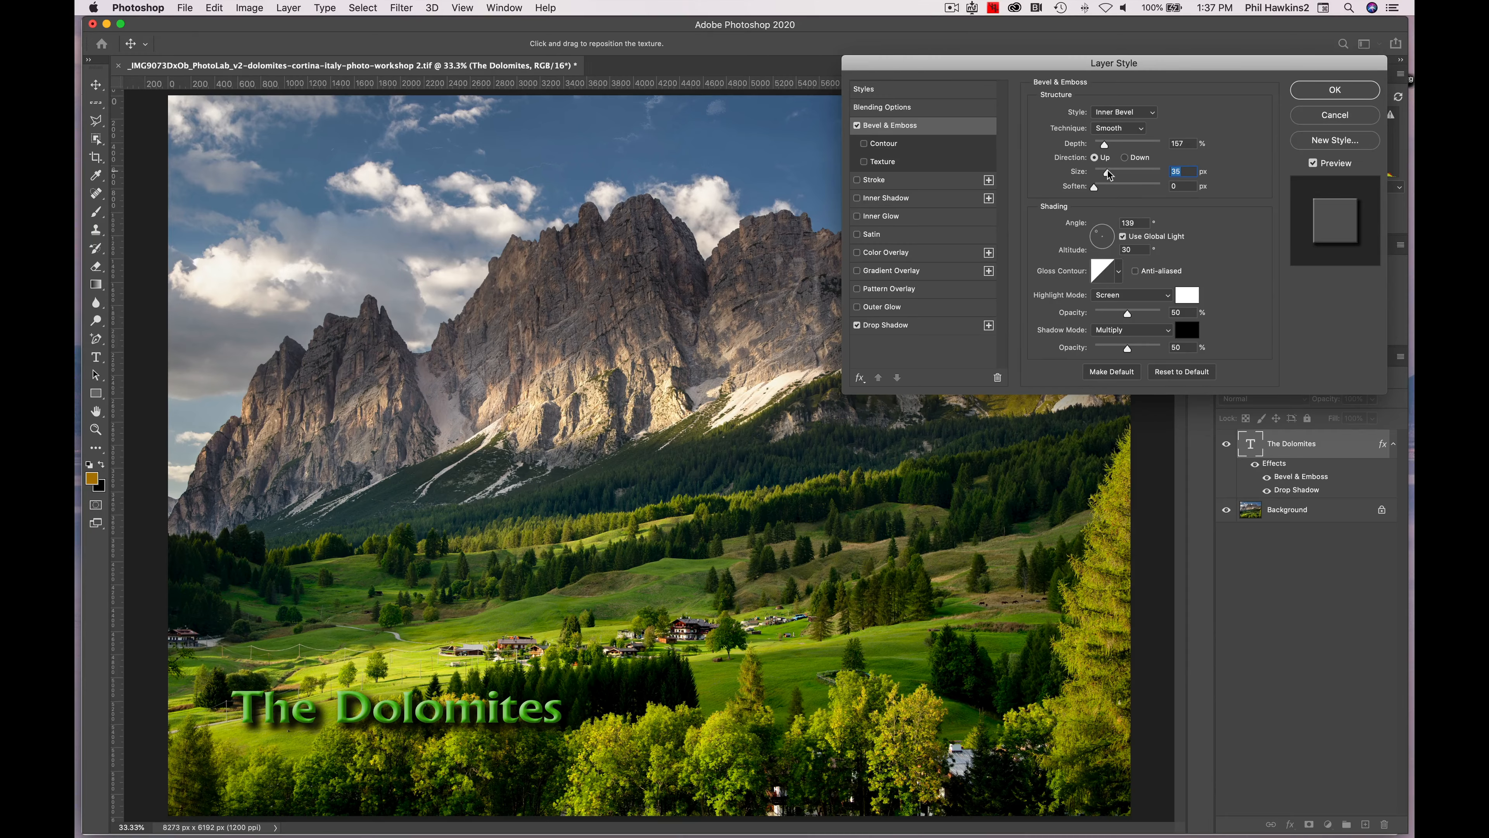
{"action": "left_click", "coordinate": [1335, 90]}
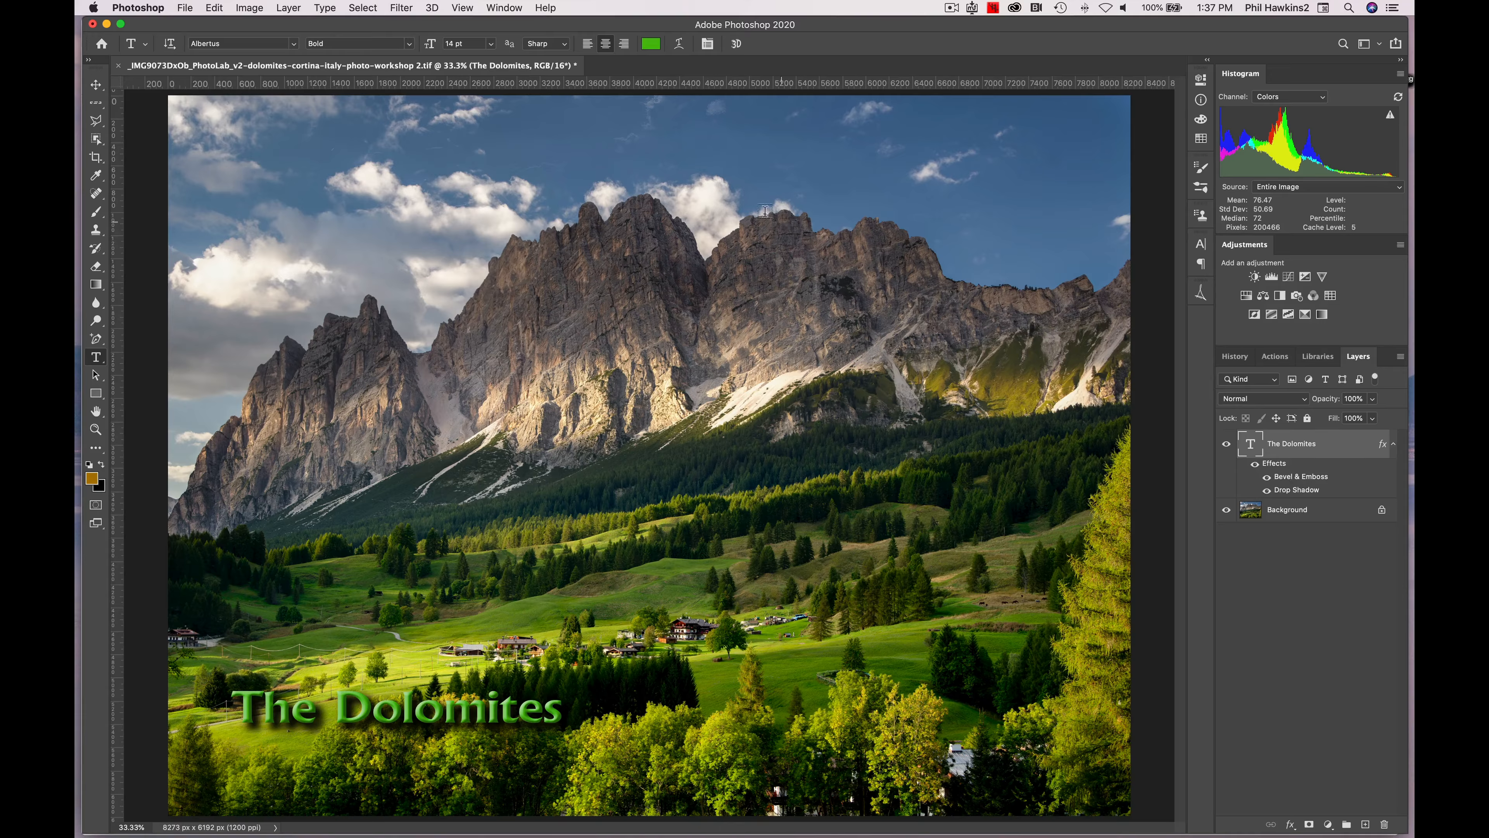
- Change the title's text colour to bright yellow f6ff00 with hue 62 and apply it
{"action": "left_click", "coordinate": [651, 44]}
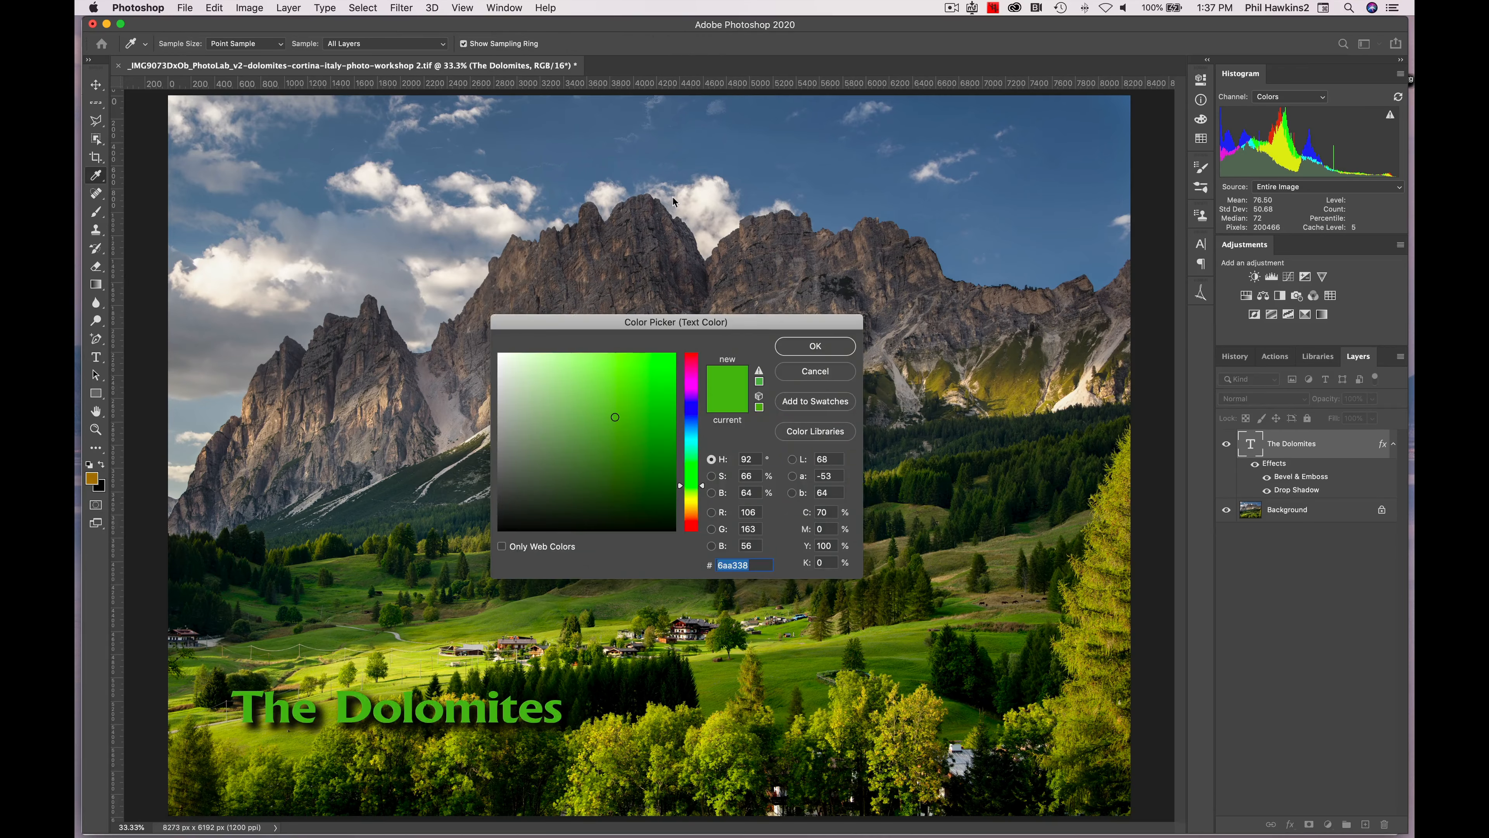
{"action": "left_click_drag", "start_coordinate": [703, 489], "coordinate": [703, 499]}
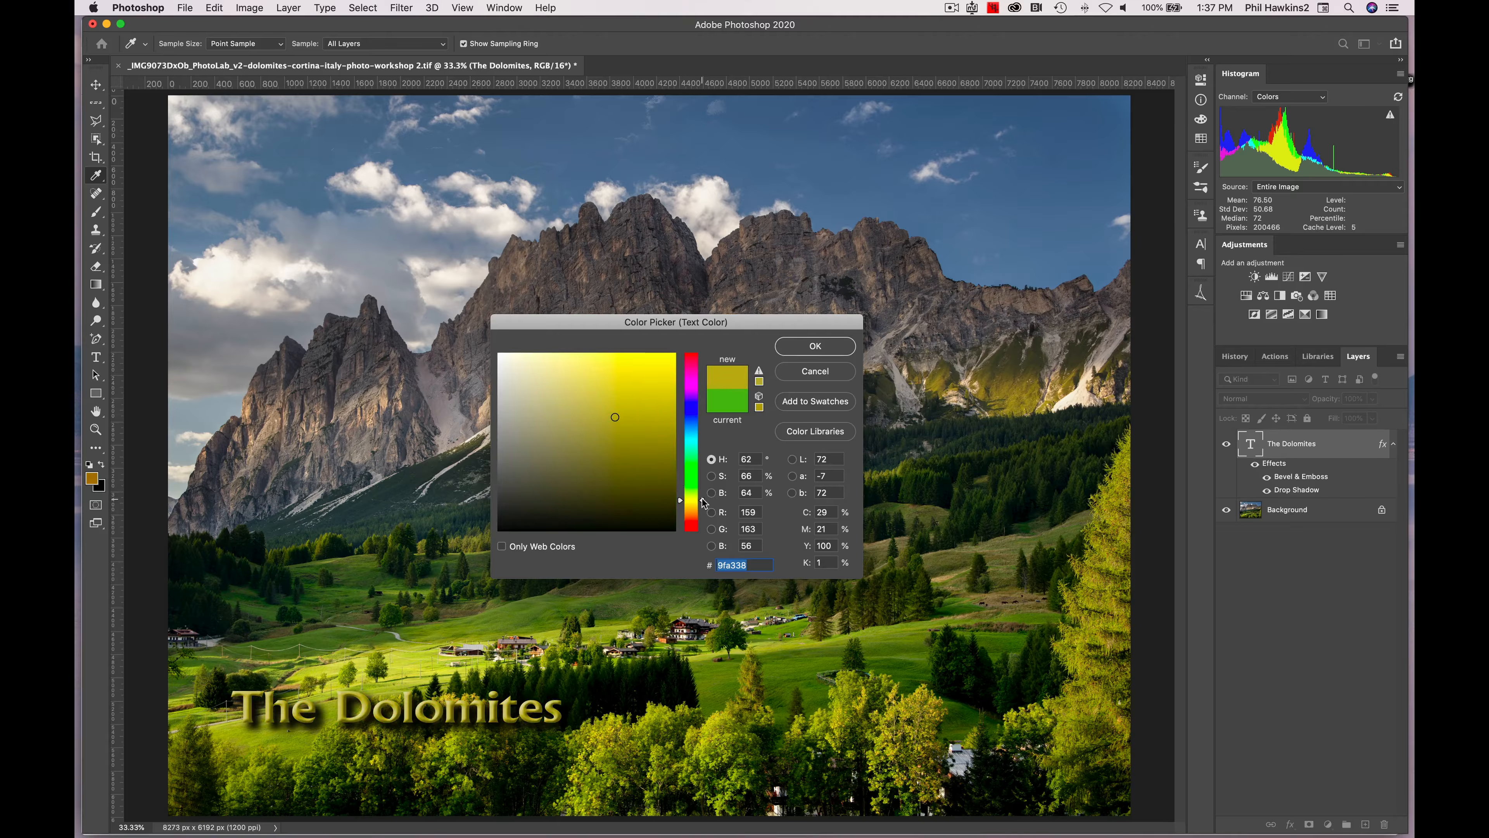
{"action": "left_click_drag", "start_coordinate": [651, 385], "coordinate": [688, 342]}
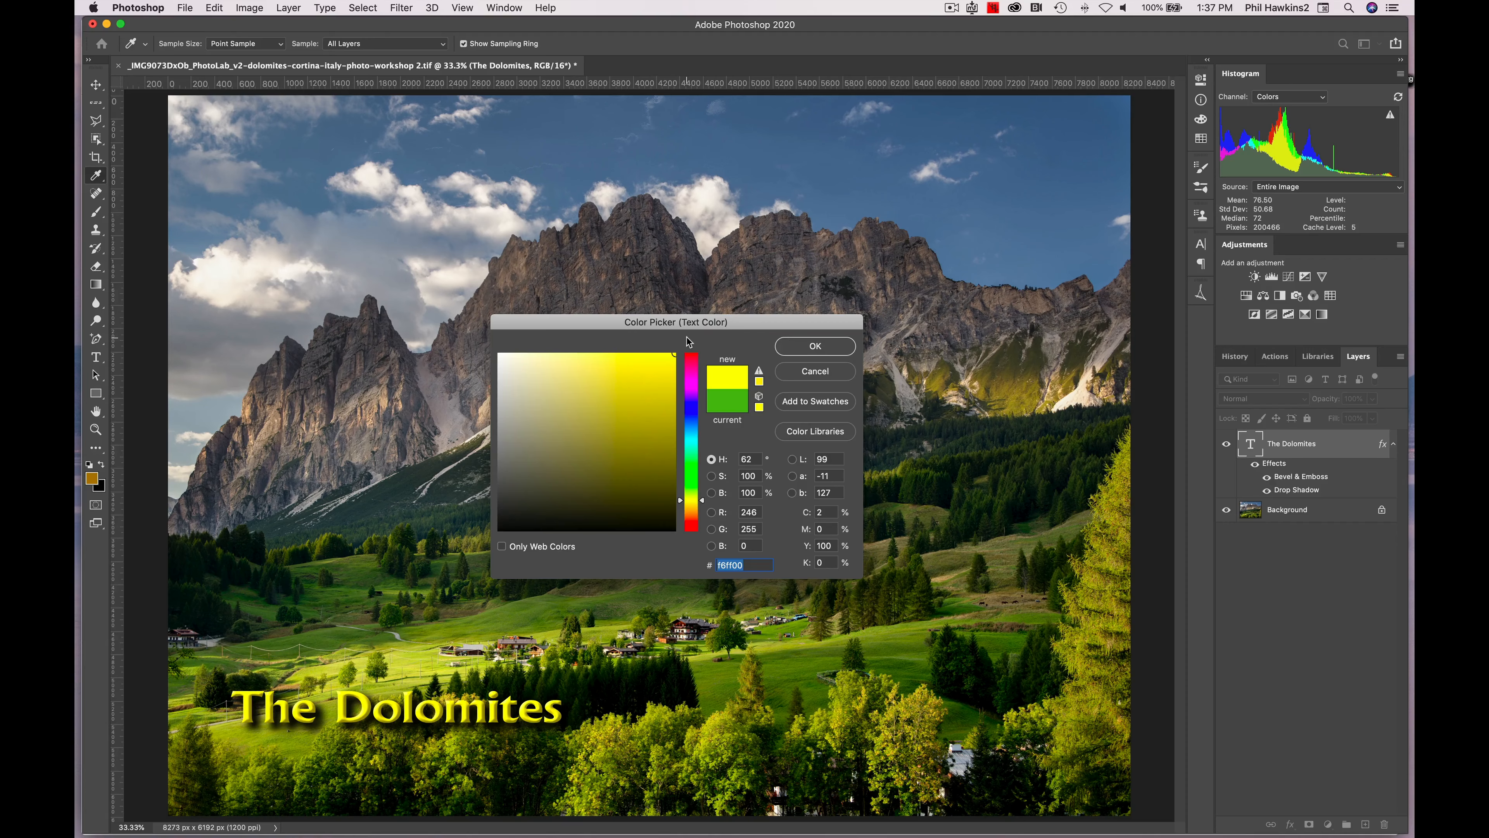
{"action": "left_click", "coordinate": [829, 345]}
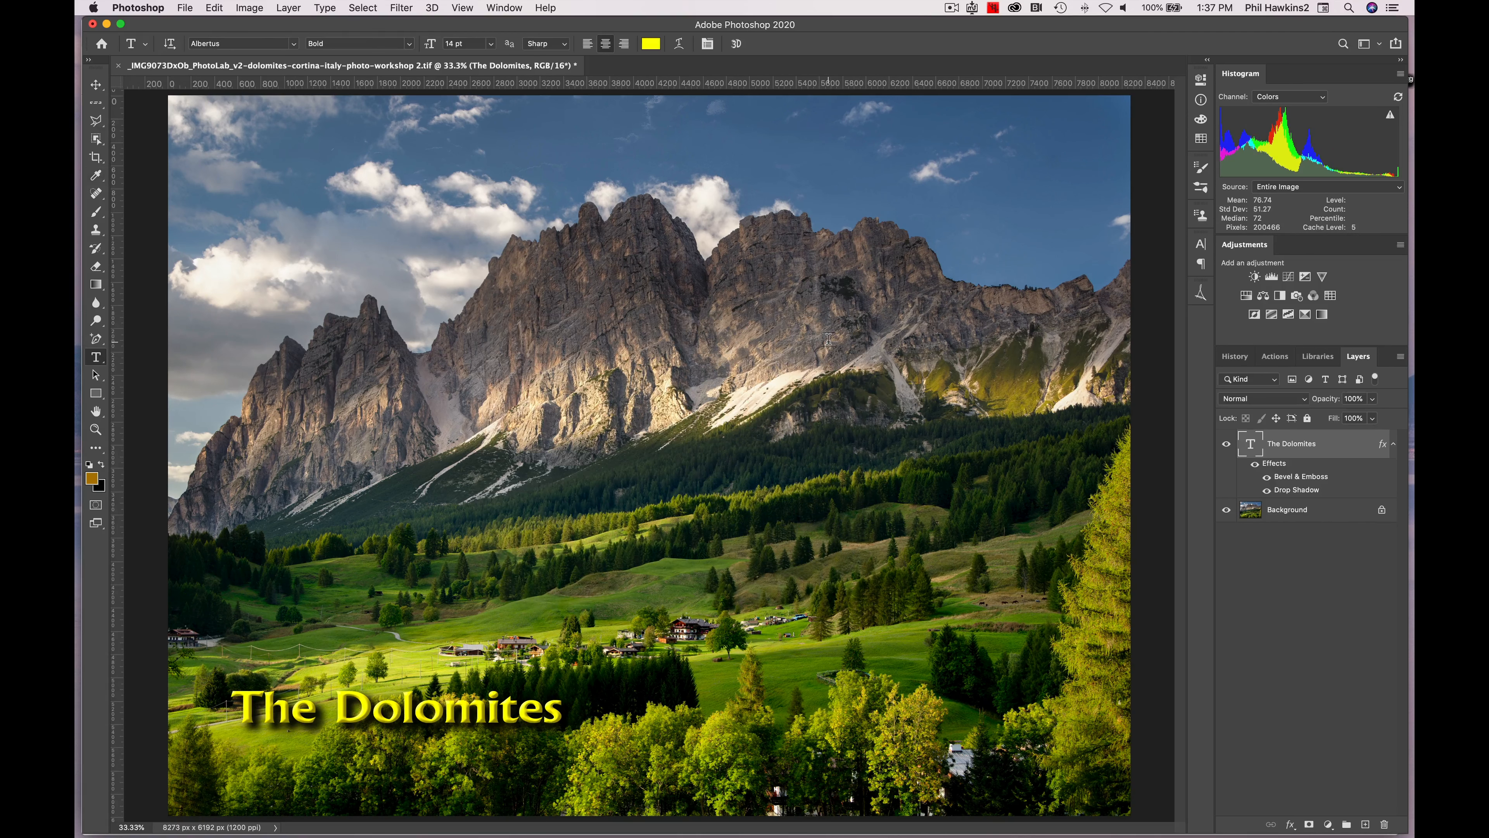
- Set the title's drop shadow to 100% opacity, 53 px distance, 28% spread and 62 px size, and add a 7 px black inside stroke
{"action": "double_click", "coordinate": [1315, 492]}
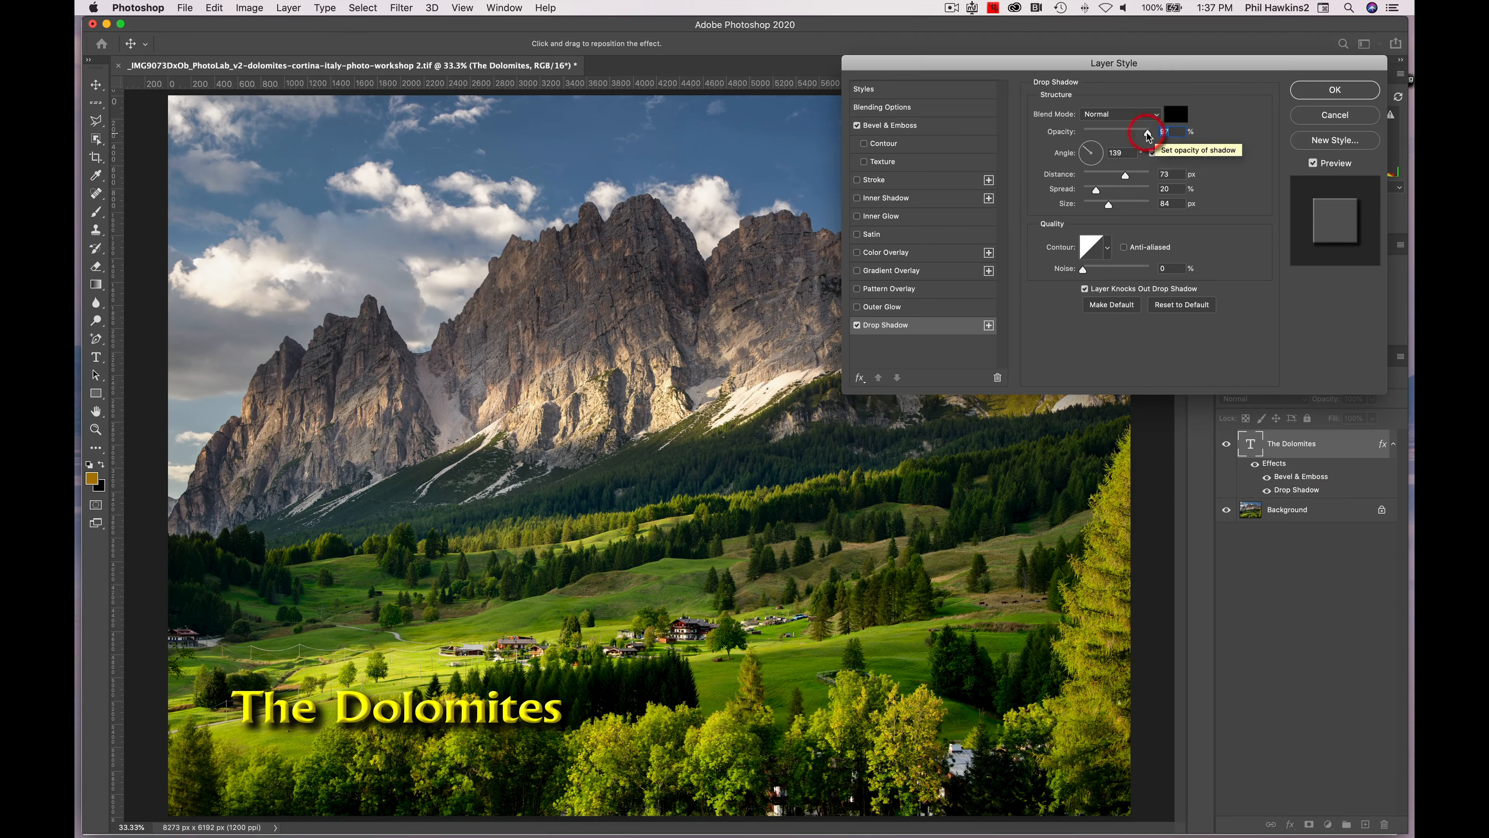
{"action": "left_click_drag", "start_coordinate": [1149, 133], "coordinate": [1151, 133]}
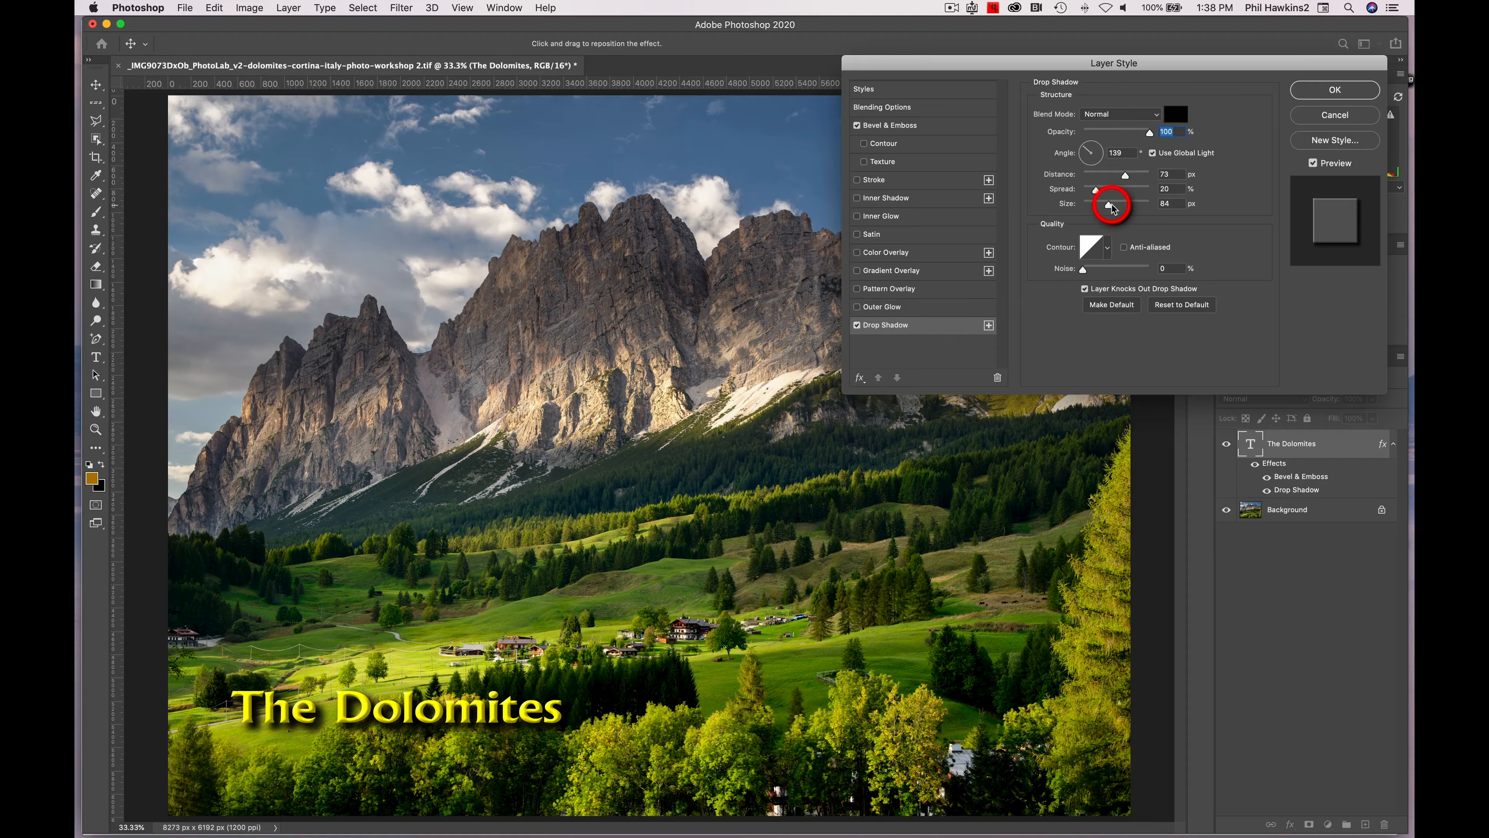
{"action": "left_click_drag", "start_coordinate": [1109, 205], "coordinate": [1117, 177]}
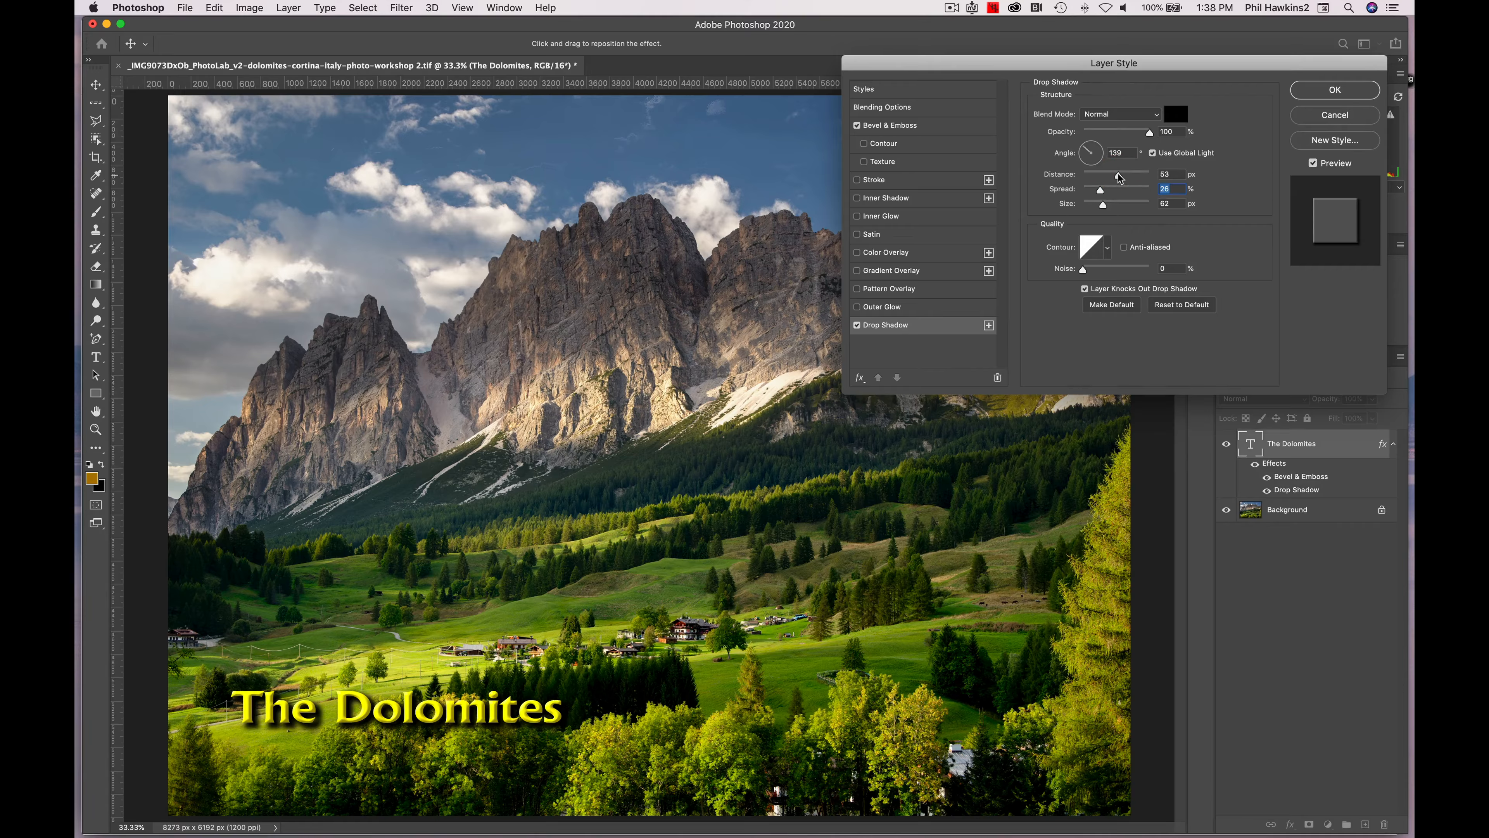
{"action": "key", "text": "shift+Tab"}
{"action": "left_click", "coordinate": [894, 181]}
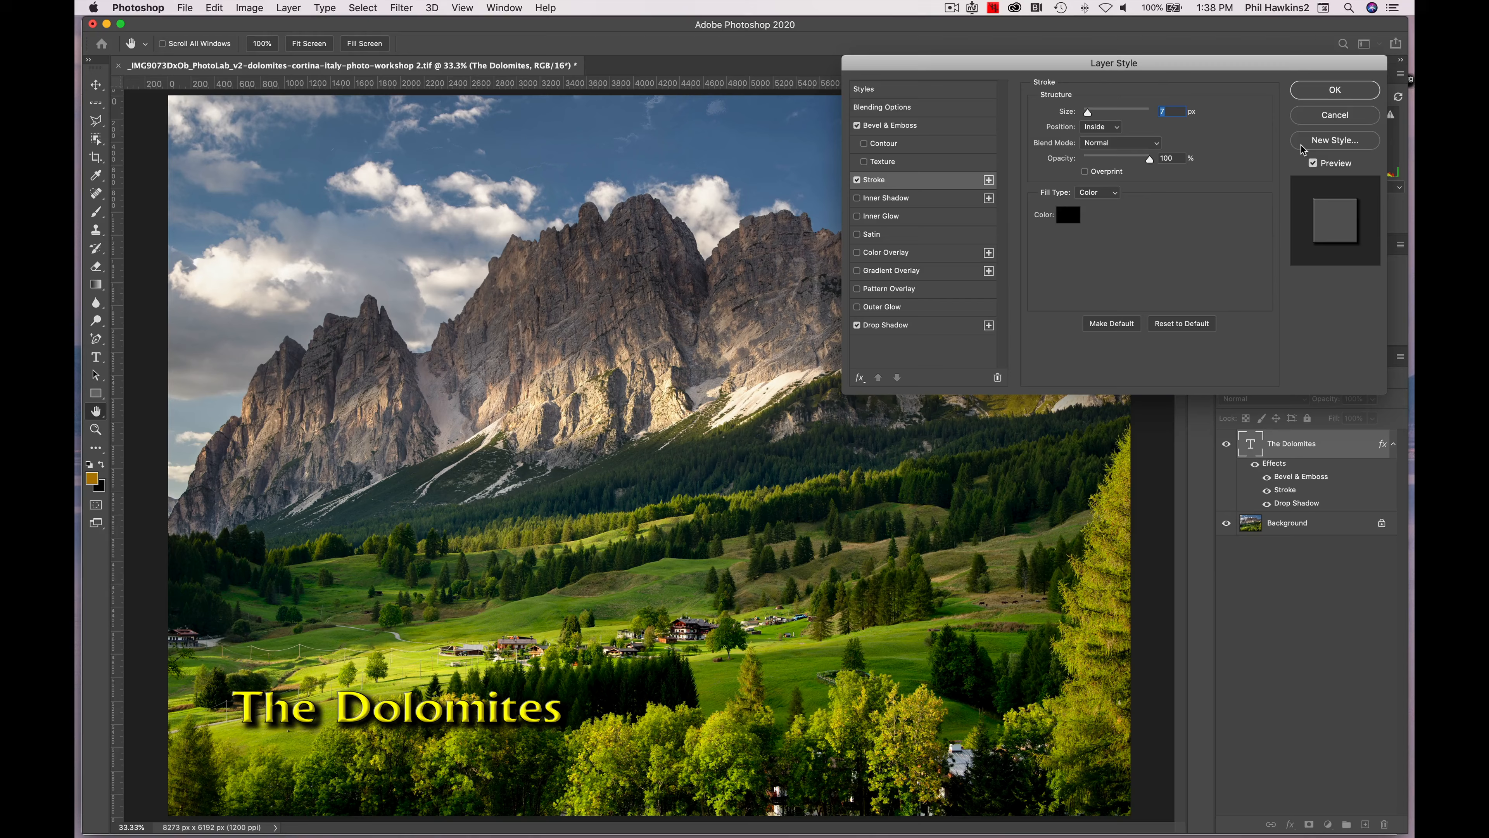
{"action": "left_click", "coordinate": [1336, 91]}
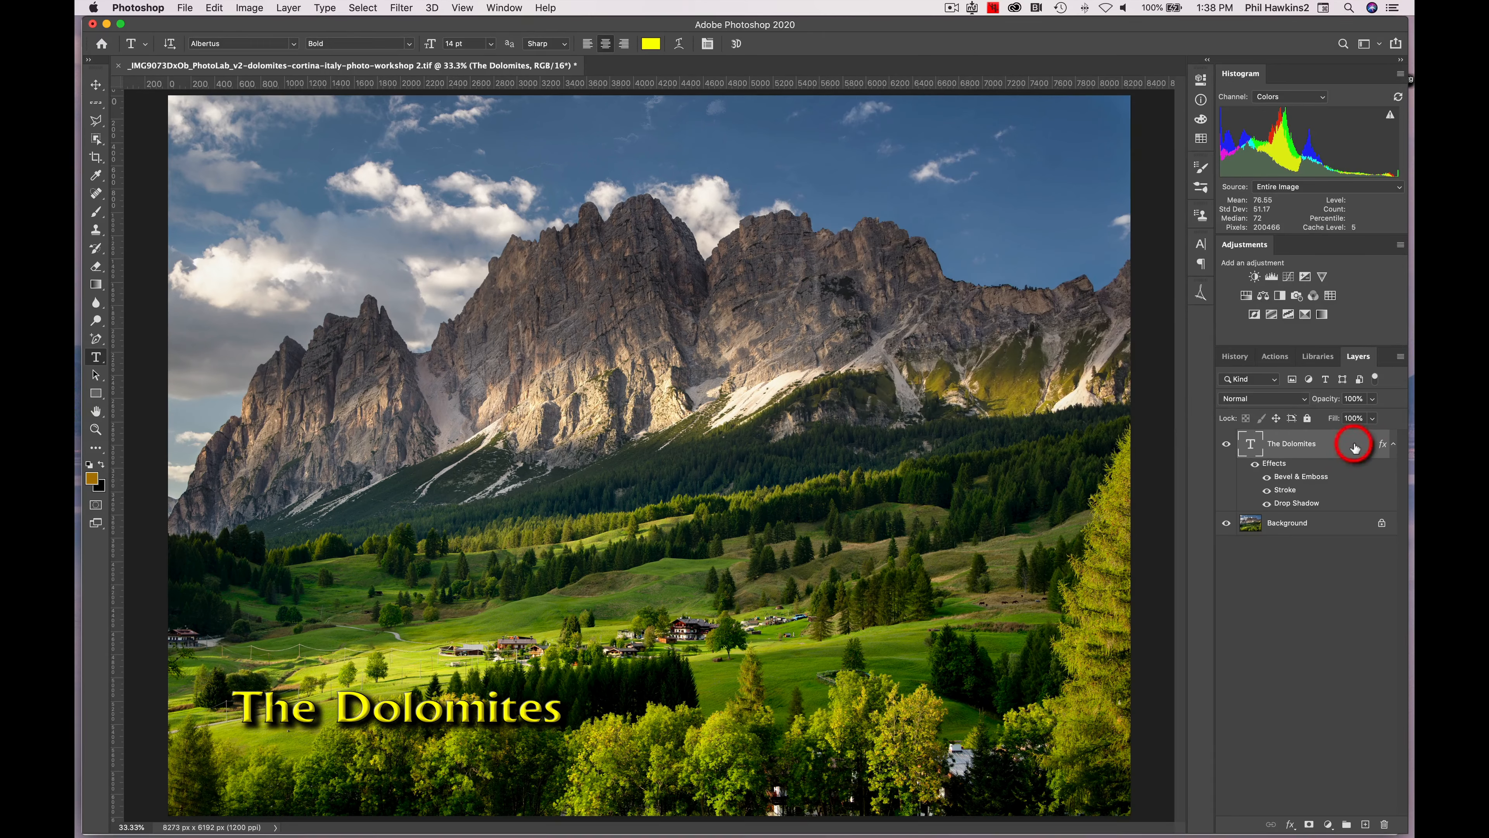
- Copy the title's layer style and paste it onto a new placeholder "Lorem Ipsum" text layer placed above the title in the meadow
{"action": "right_click", "coordinate": [1382, 449]}
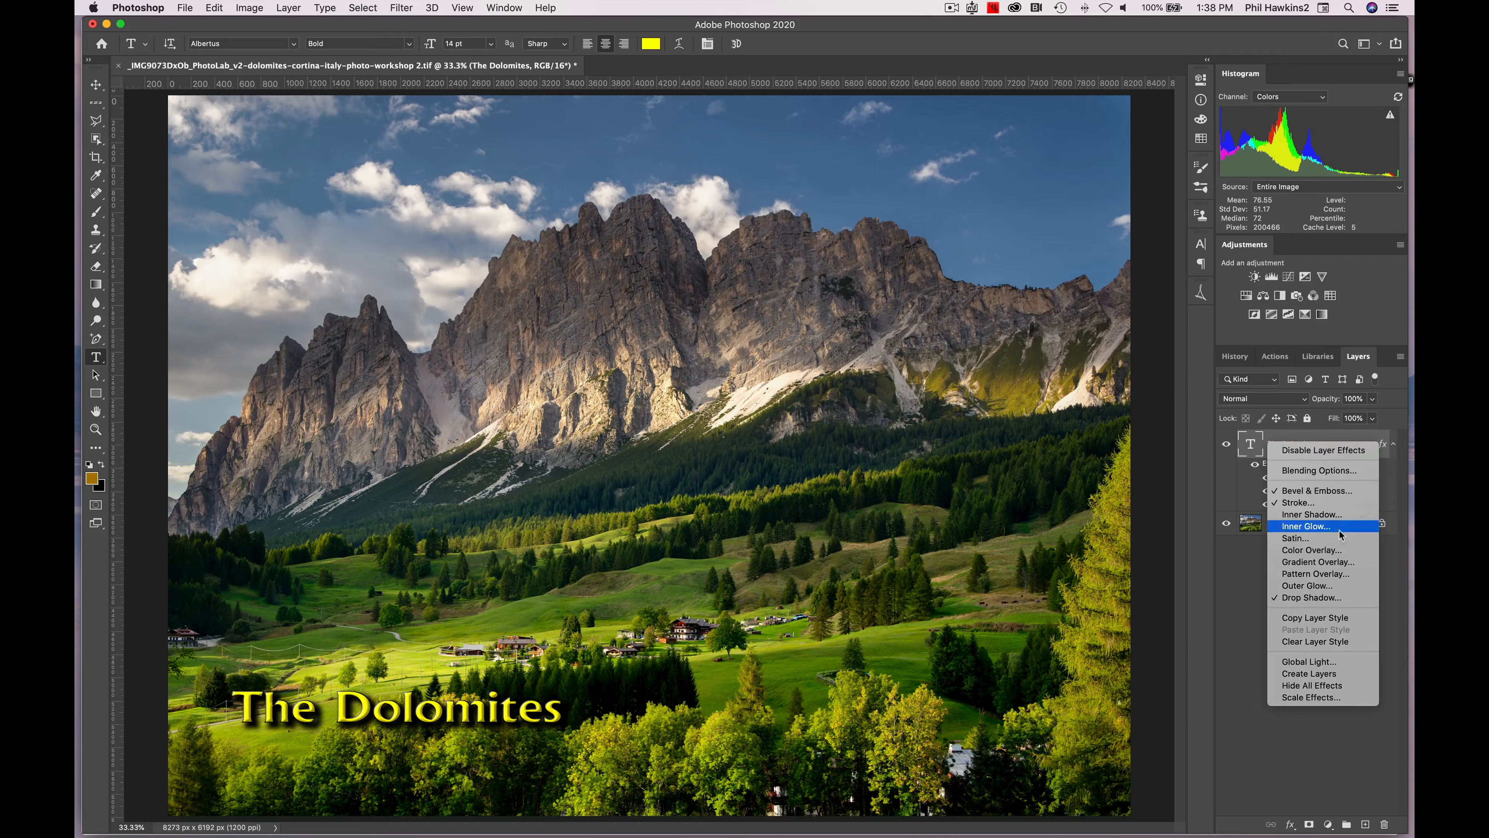
{"action": "left_click", "coordinate": [1320, 619]}
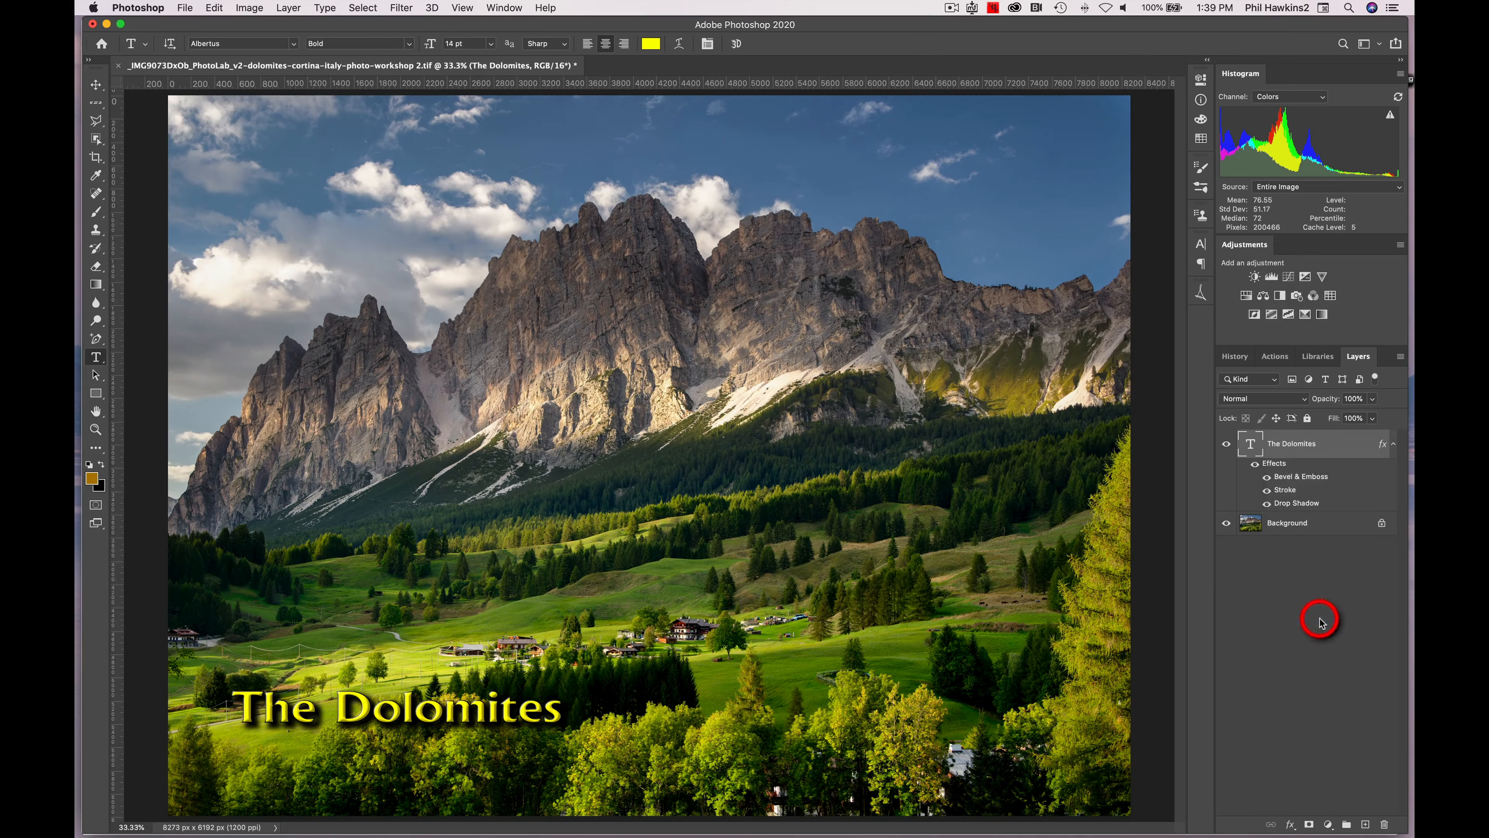
{"action": "left_click", "coordinate": [314, 534]}
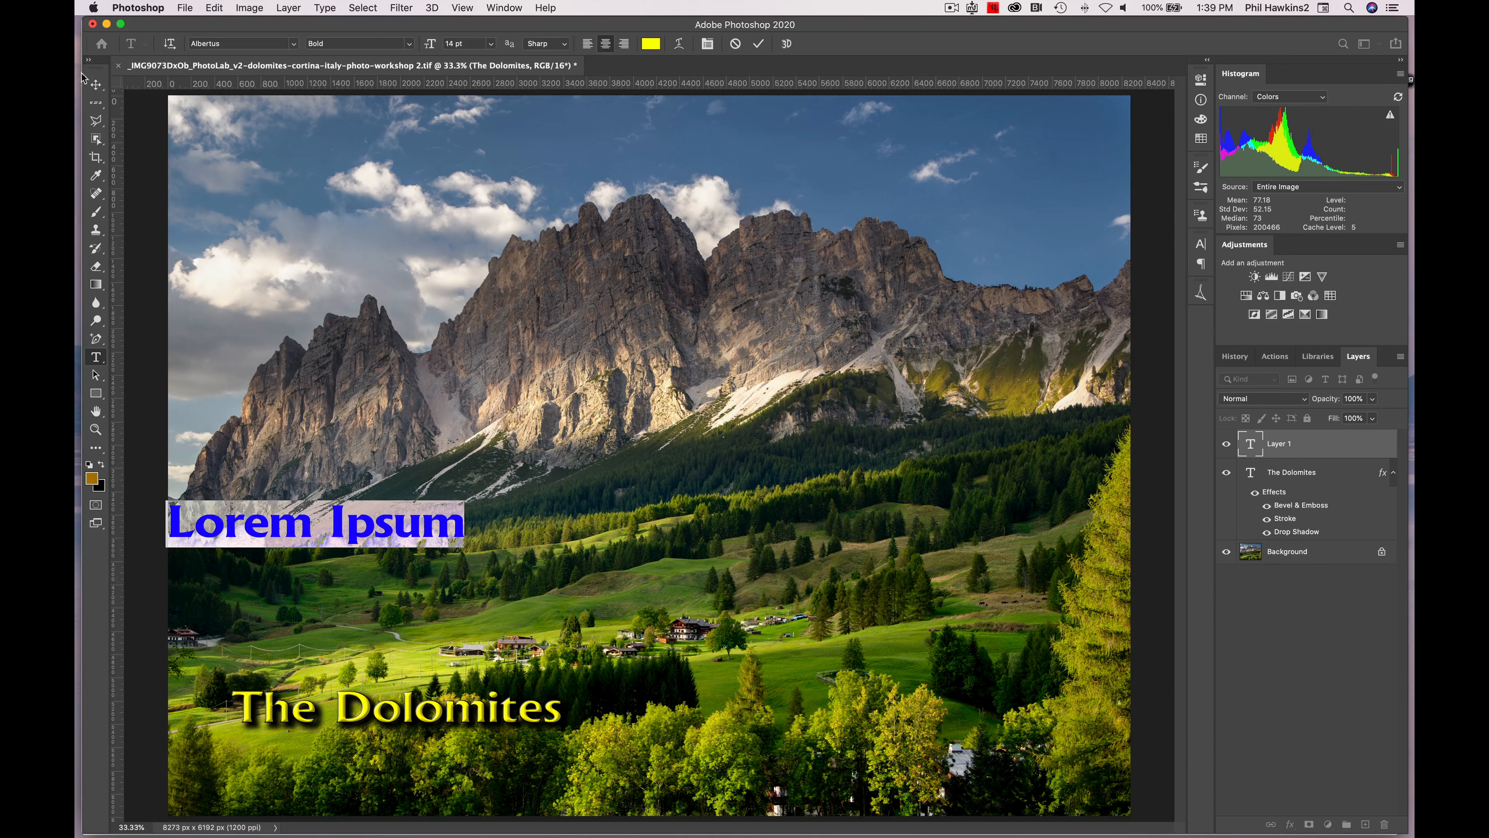
{"action": "left_click", "coordinate": [95, 86]}
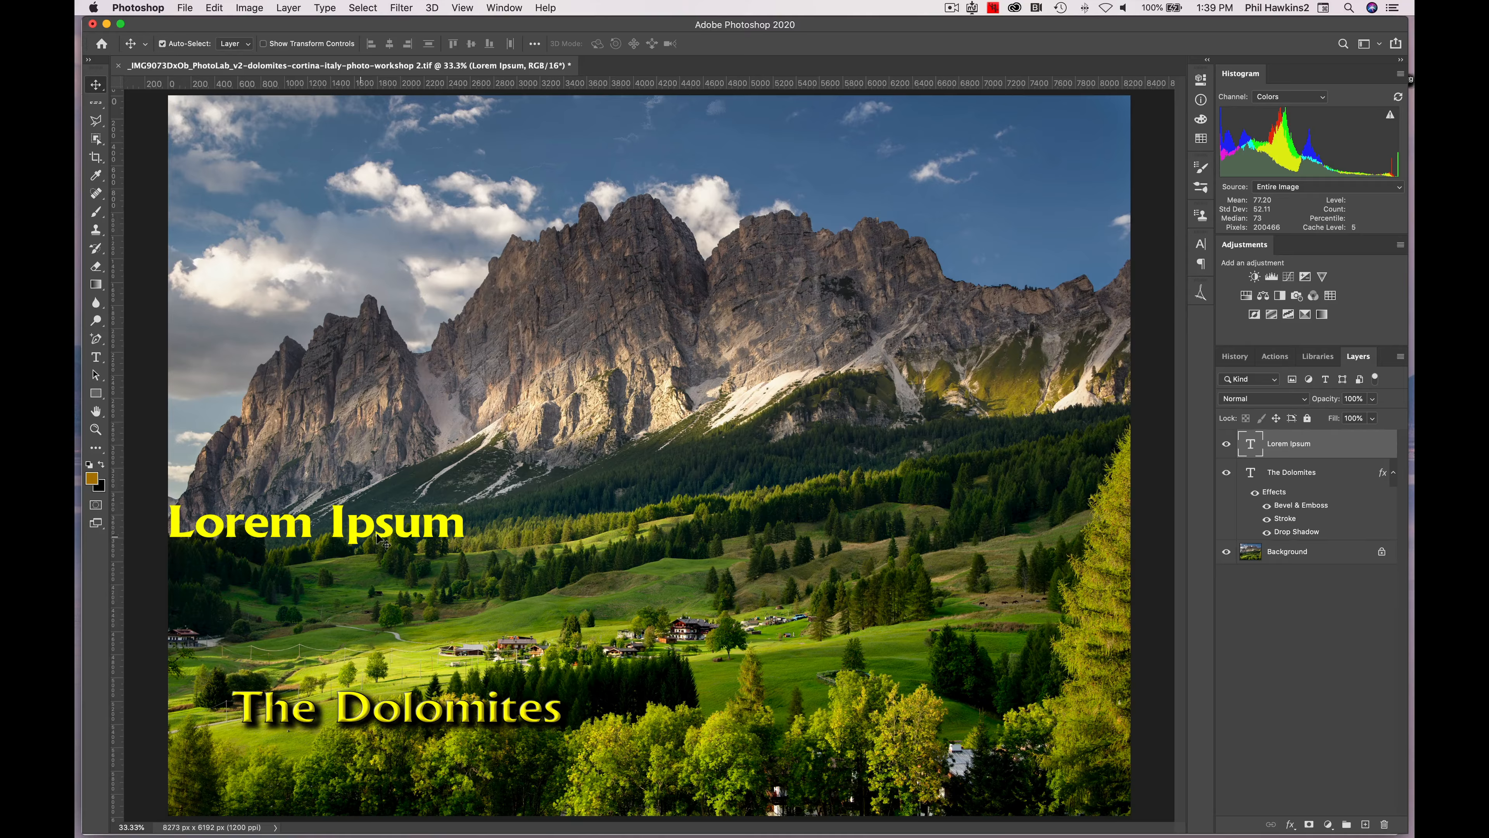
{"action": "left_click_drag", "start_coordinate": [378, 532], "coordinate": [494, 603]}
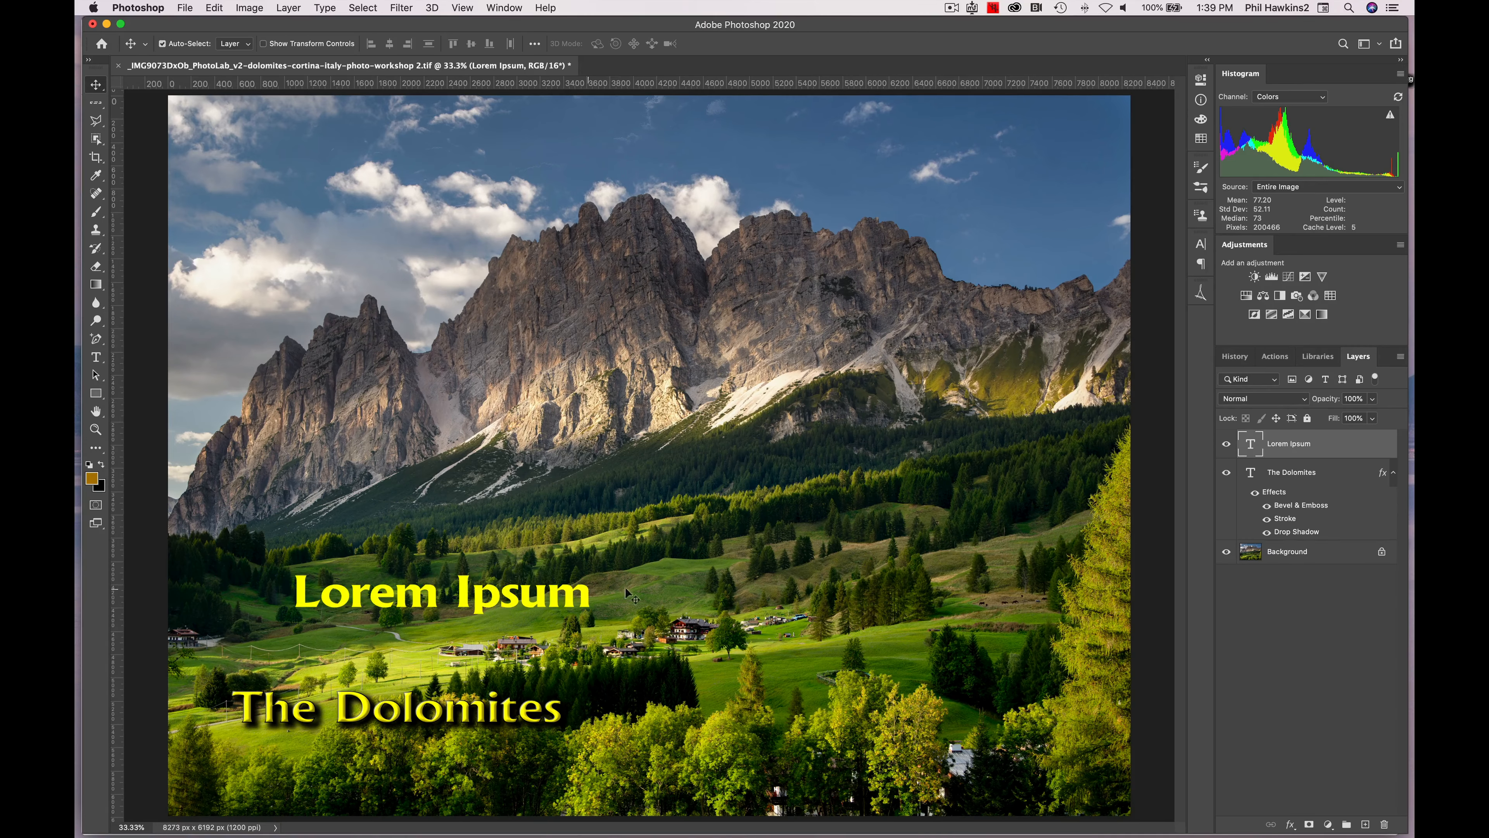
{"action": "right_click", "coordinate": [1341, 446]}
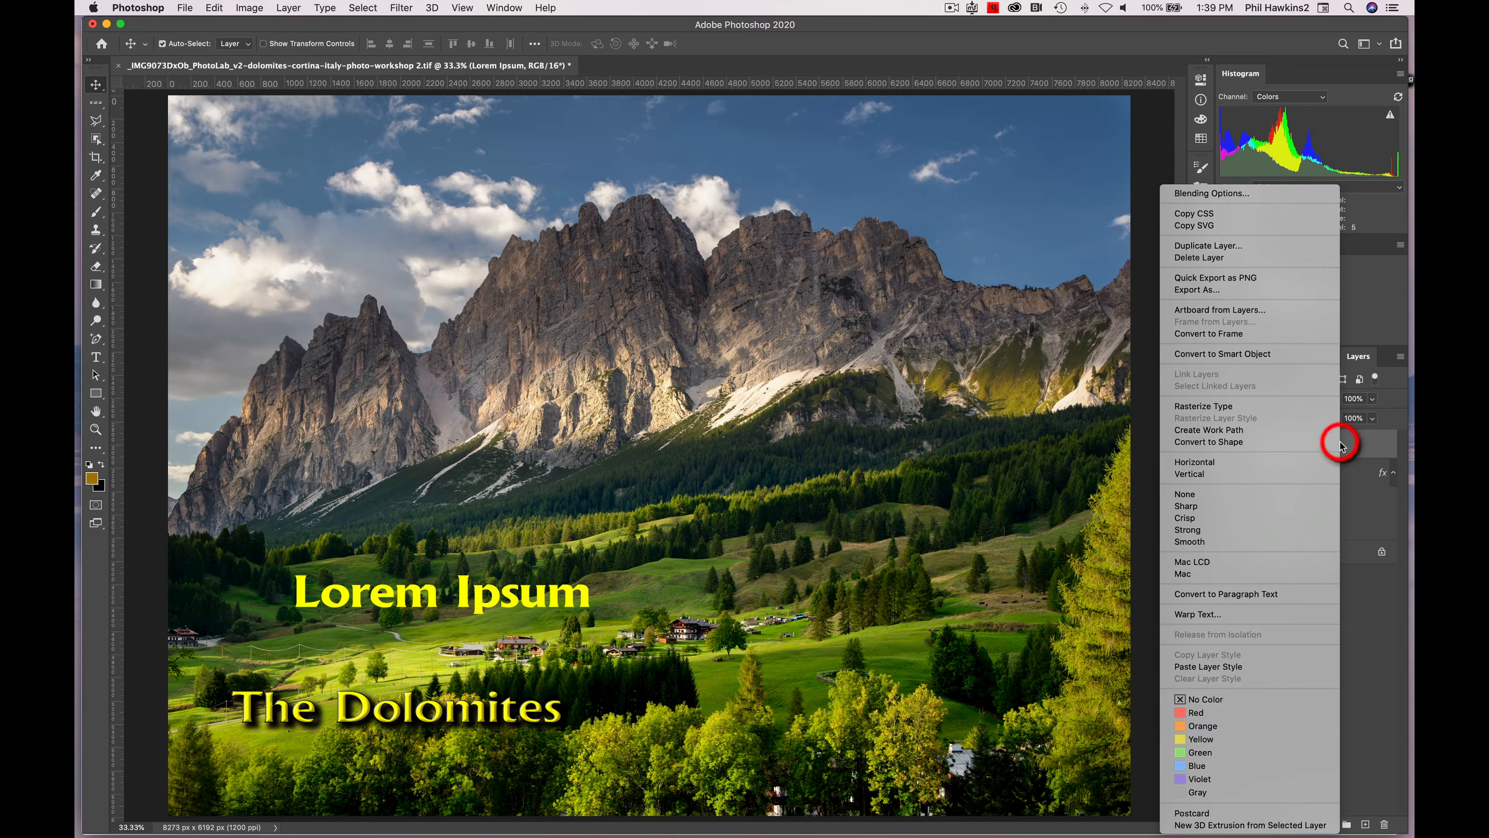
{"action": "left_click", "coordinate": [1269, 669]}
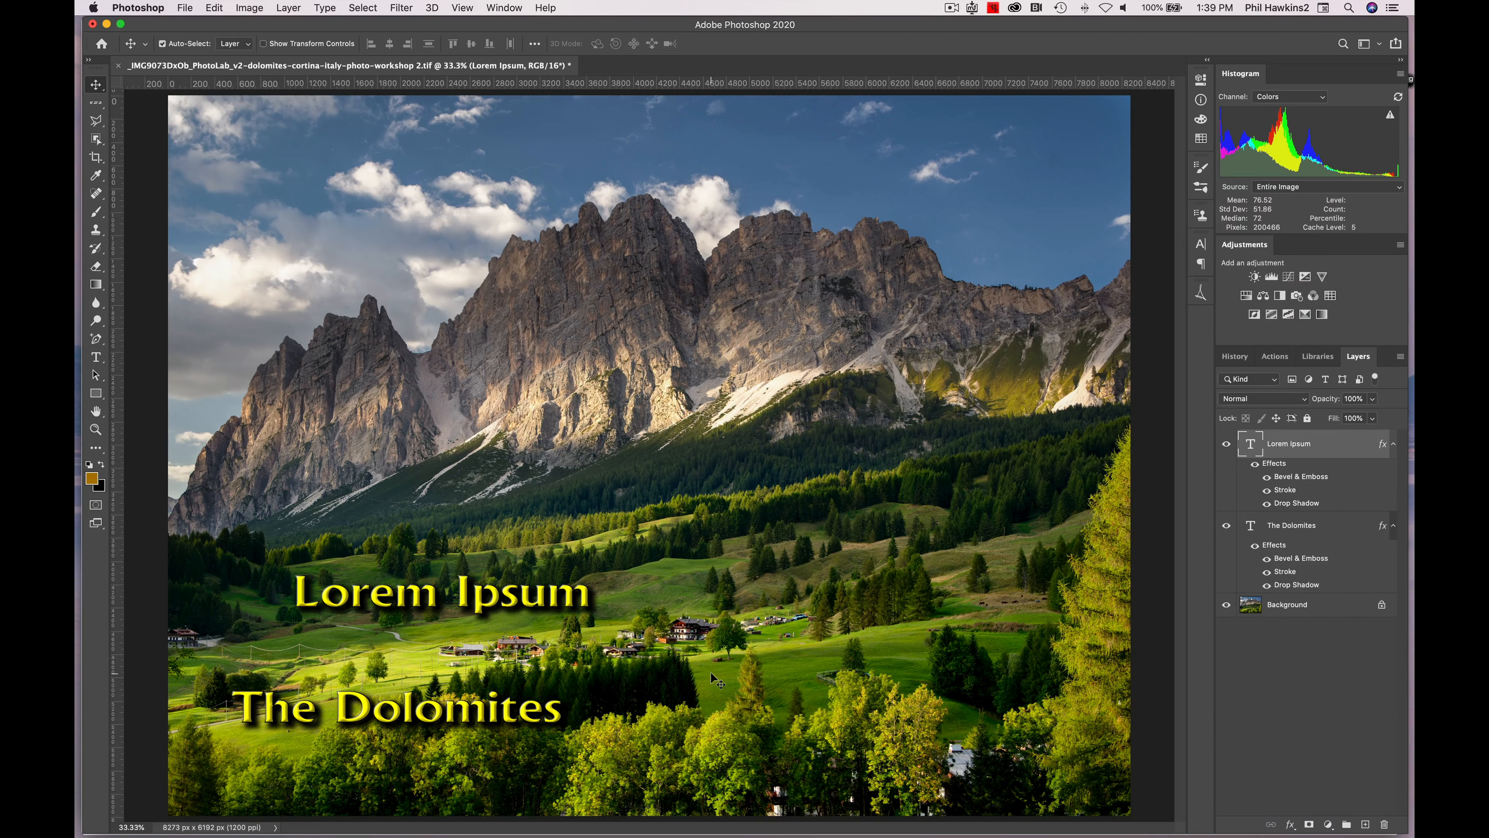
- Delete the "Lorem Ipsum" text layer
{"action": "right_click", "coordinate": [1325, 450]}
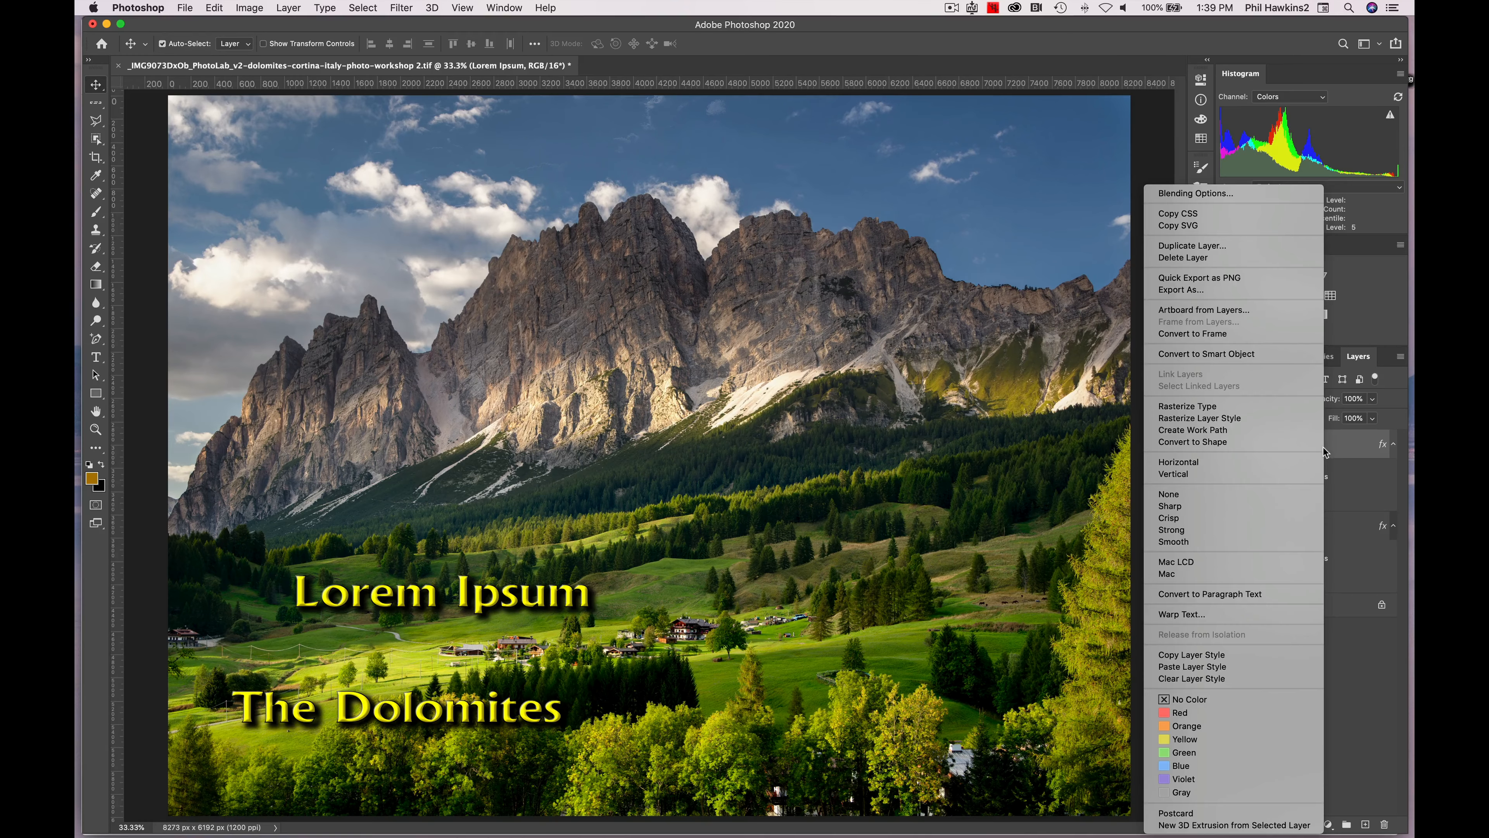
{"action": "left_click", "coordinate": [1222, 258]}
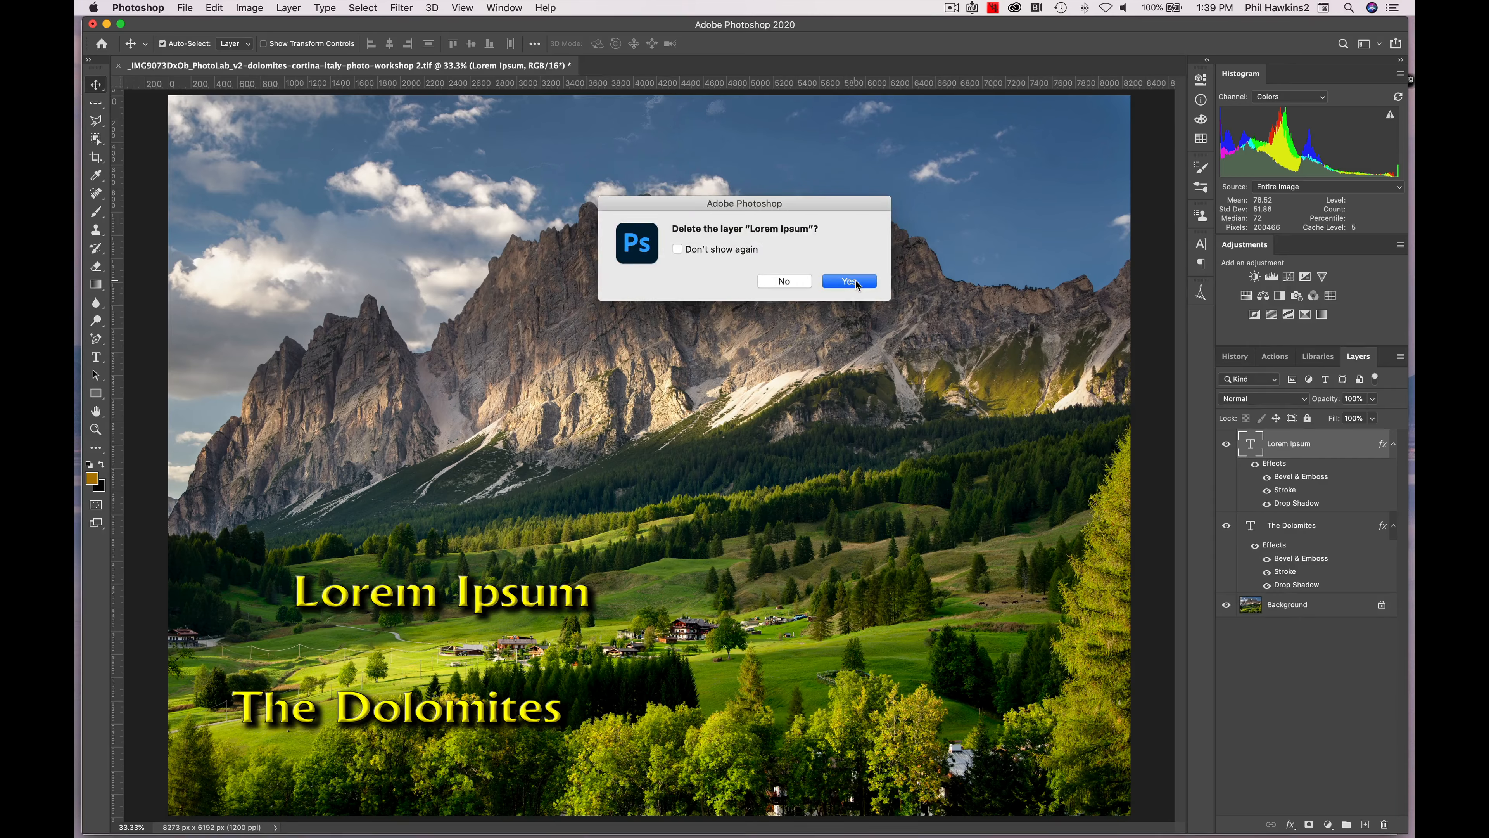
{"action": "left_click", "coordinate": [849, 281]}
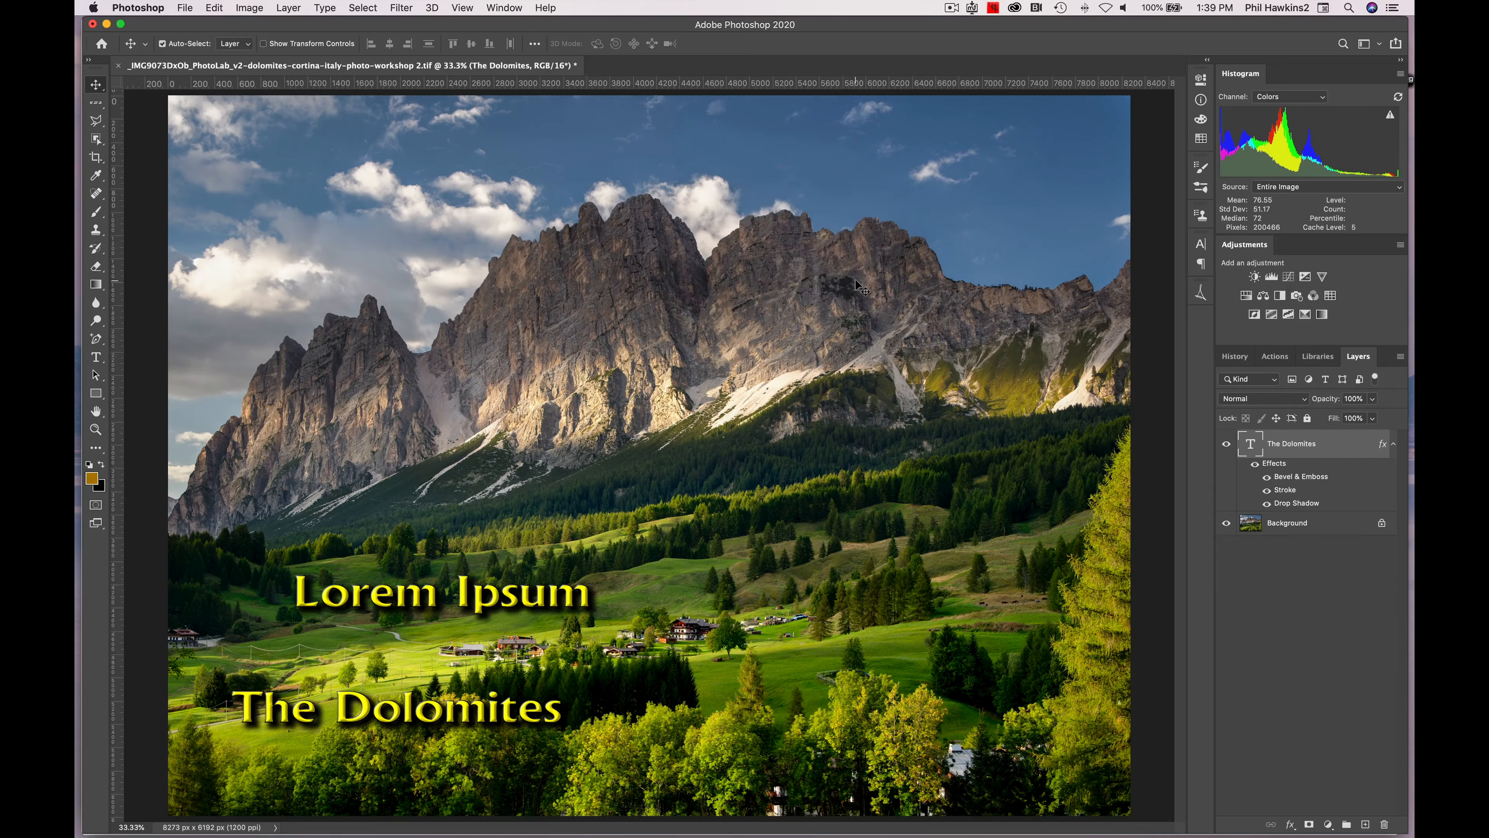
- Open the layer style settings of The Dolomites text layer
{"action": "double_click", "coordinate": [1384, 446]}
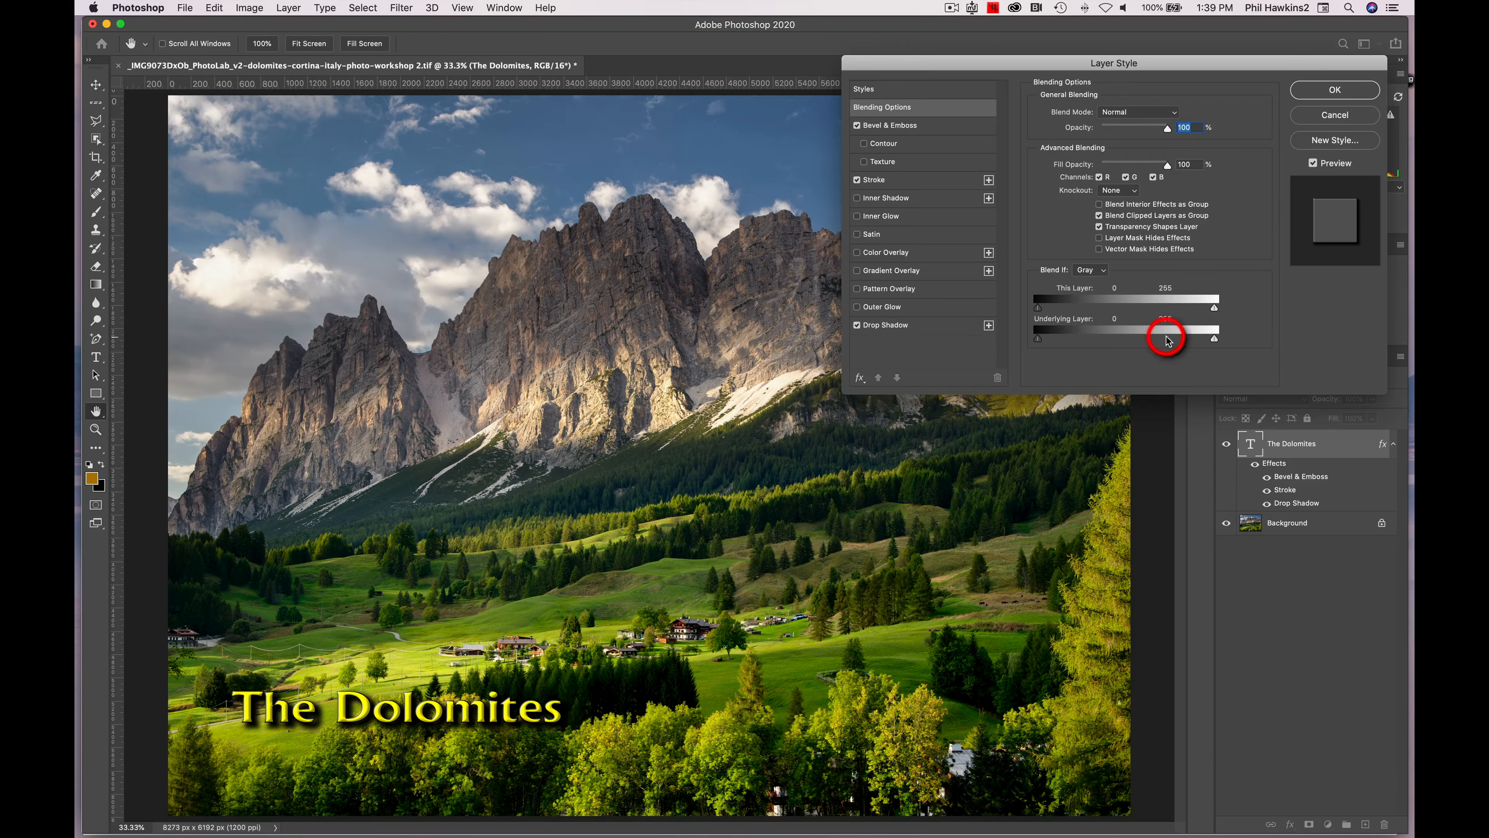